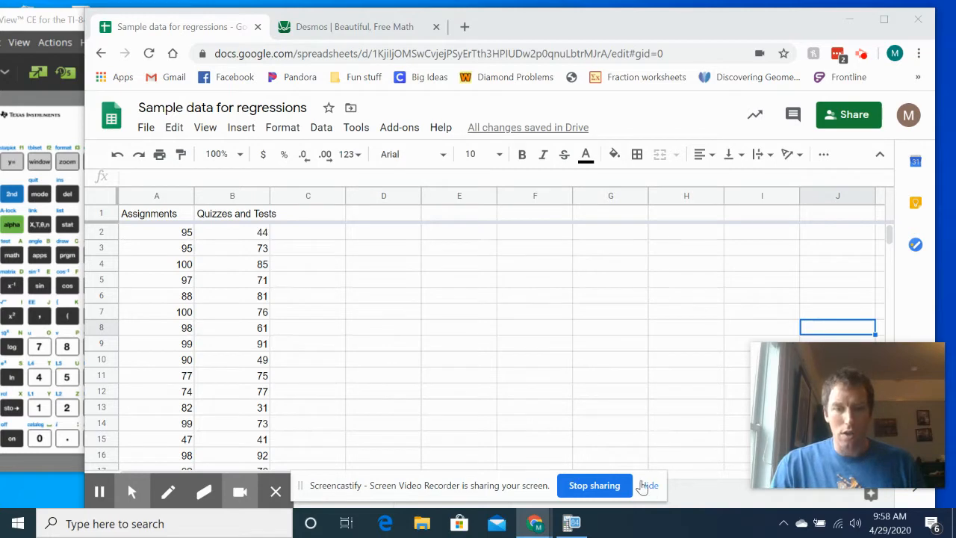
- Insert a scatter chart from the Assignments and Quizzes and Tests data in A1:B59 on the Grades sheet
left_click(650, 486)
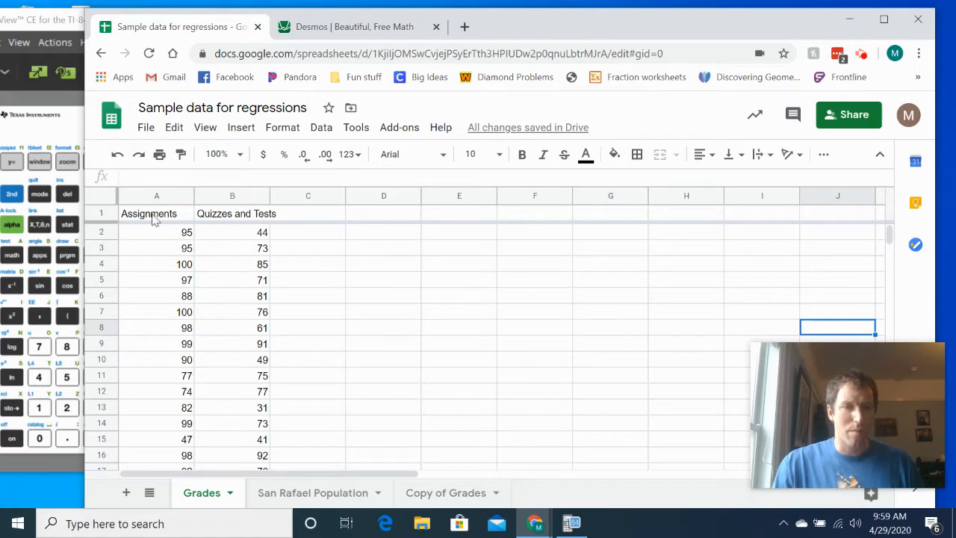
left_click_drag(151, 217, 246, 382)
left_click(242, 127)
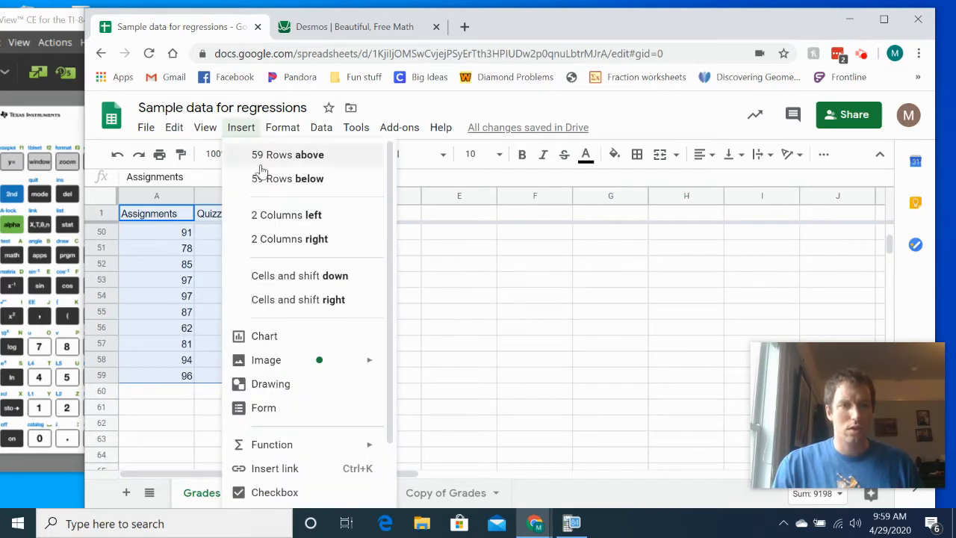
left_click(288, 336)
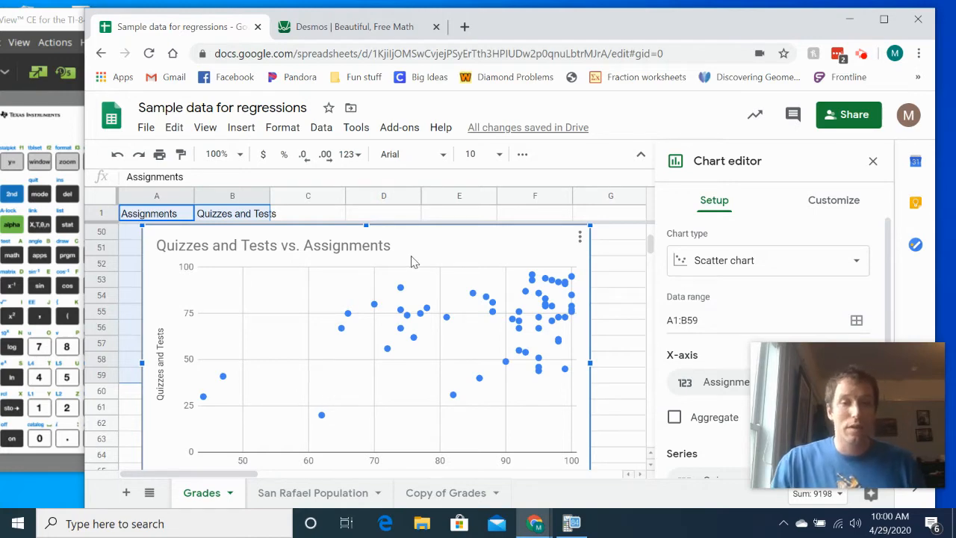
- Rename the San Rafael Population sheet as Marin Population
left_click(319, 506)
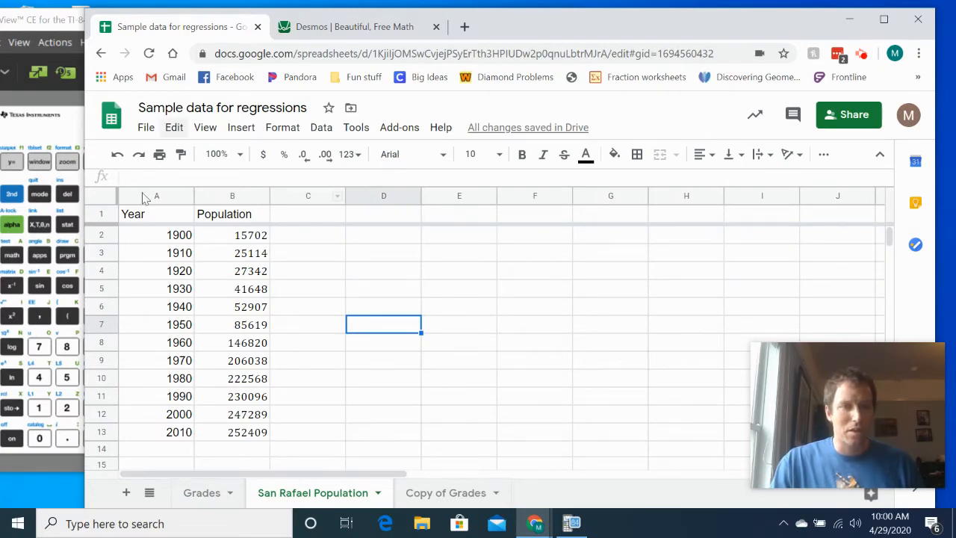
right_click(339, 502)
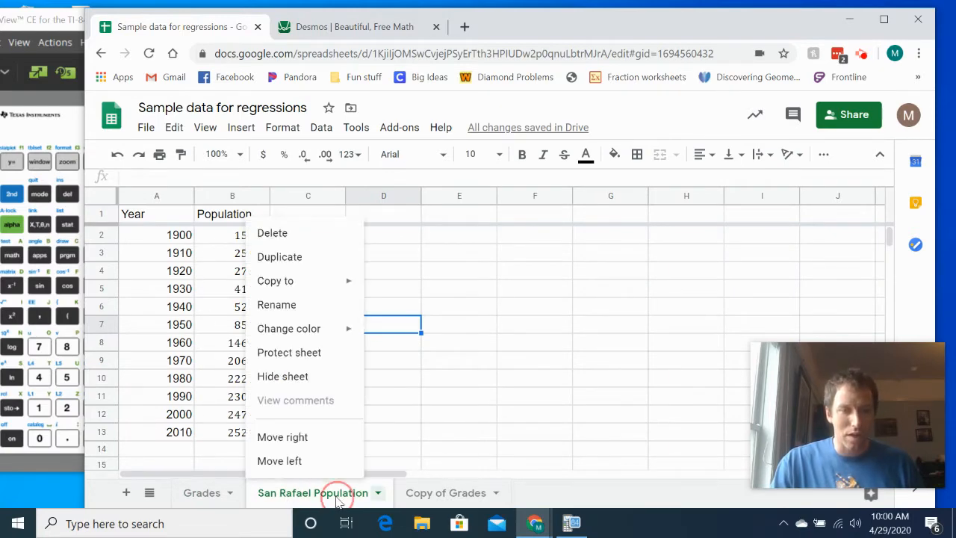
left_click(317, 320)
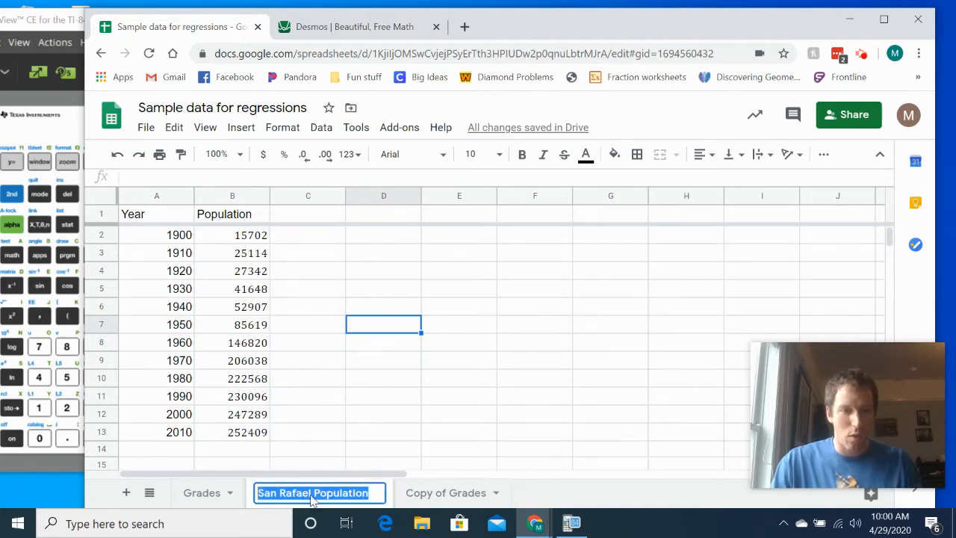
left_click(312, 495)
key("BackSpace")
key("BackSpace")
key("BackSpace")
key("BackSpace")
key("BackSpace")
key("BackSpace")
key("BackSpace")
key("BackSpace")
key("BackSpace")
key("BackSpace")
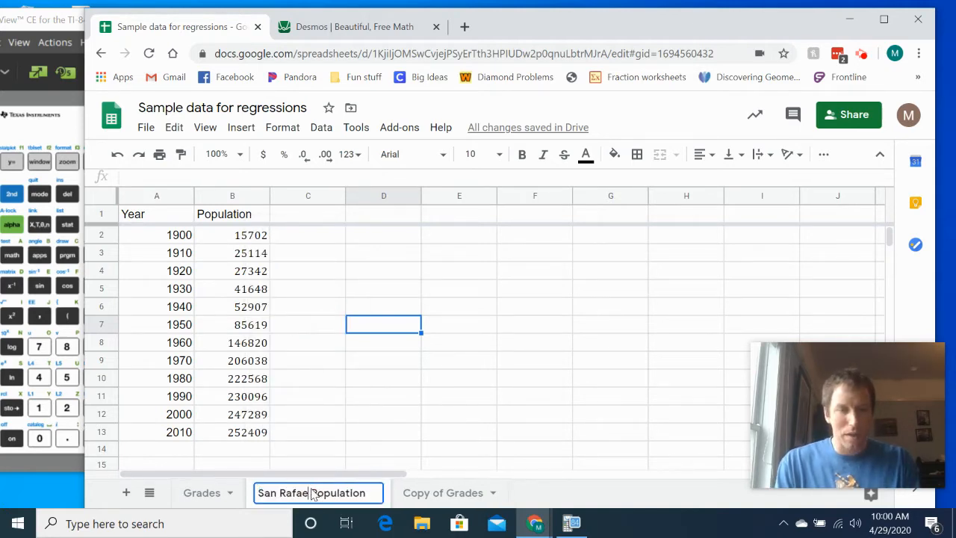
type("mARIN")
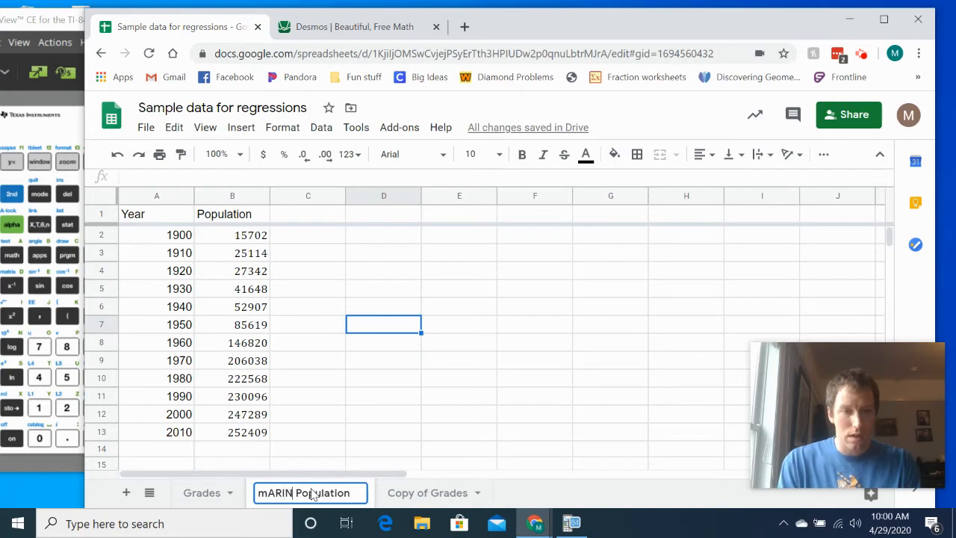
key("BackSpace")
key("BackSpace")
key("BackSpace")
key("BackSpace")
key("BackSpace")
type("Marin")
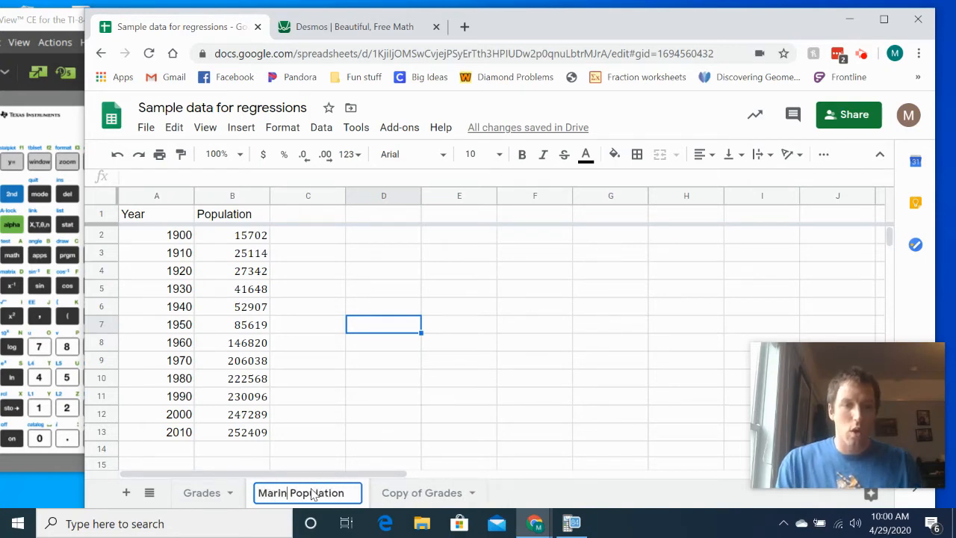
left_click(314, 419)
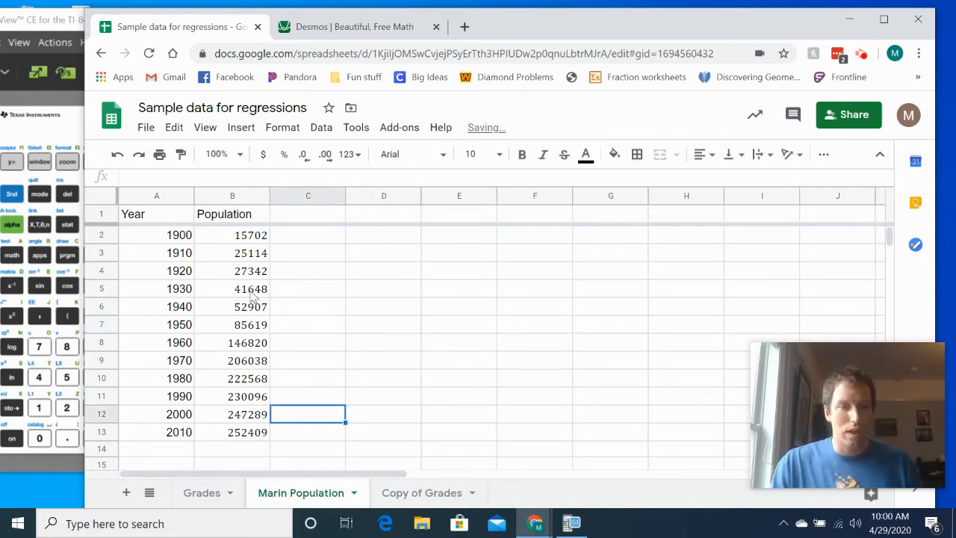
- Insert a scatter chart of Population vs. Year from A1:B13 and shift it slightly toward the right
left_click_drag(167, 221, 174, 251)
left_click_drag(183, 290, 224, 438)
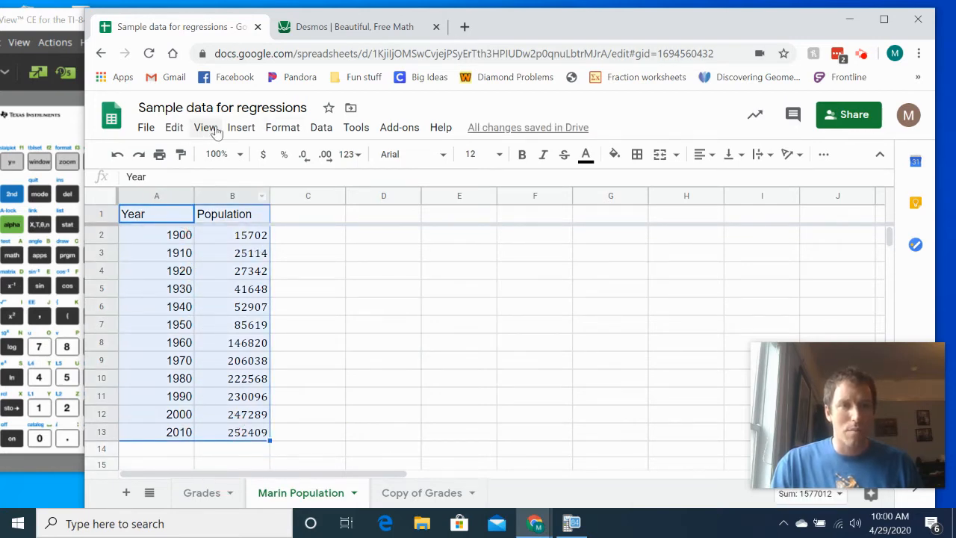
left_click(239, 127)
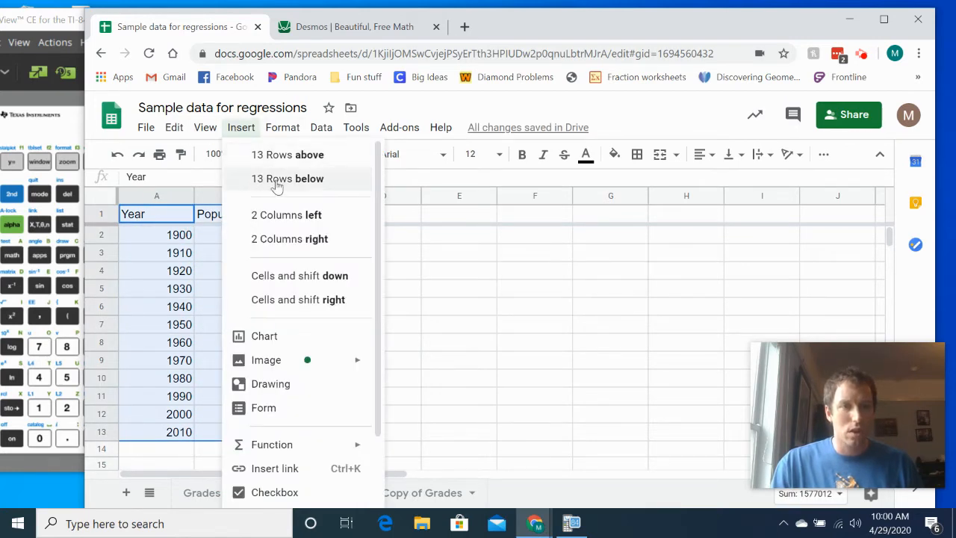
left_click(280, 335)
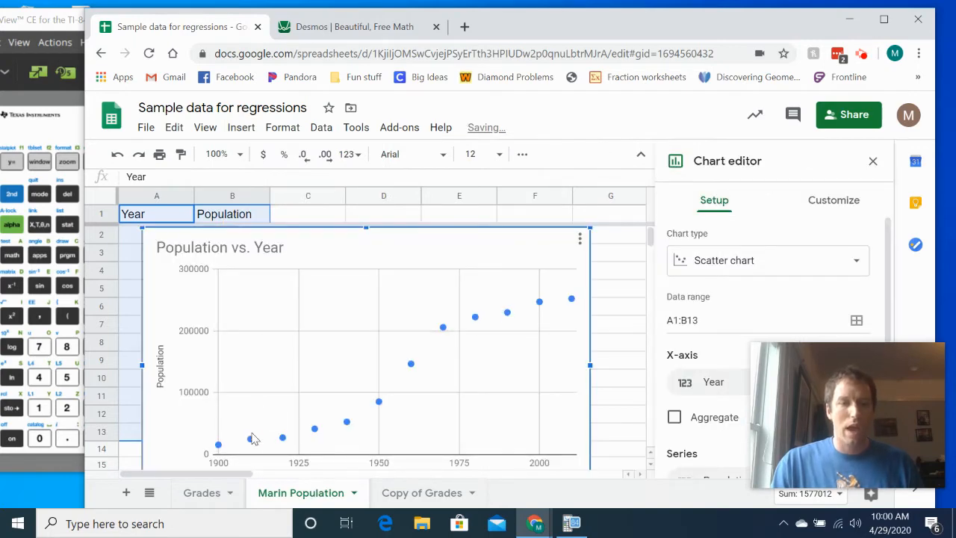
left_click_drag(411, 235, 443, 229)
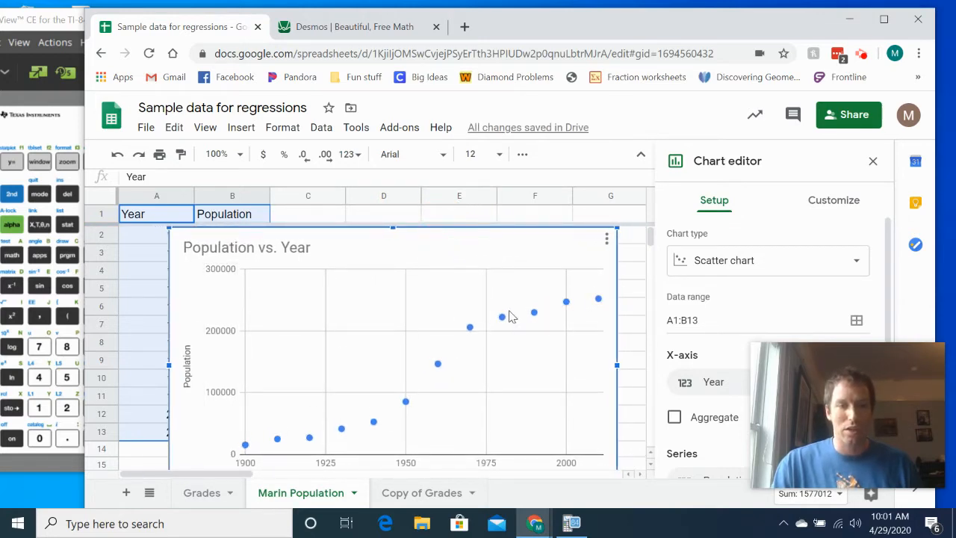
- Compare the scatter chart on the Grades sheet with the one on the Marin Population sheet
left_click(204, 493)
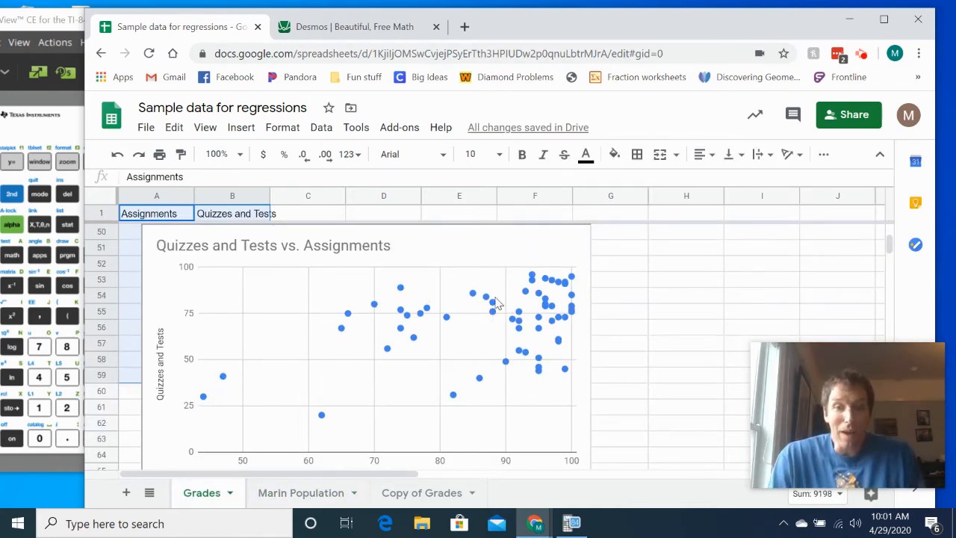
left_click(282, 493)
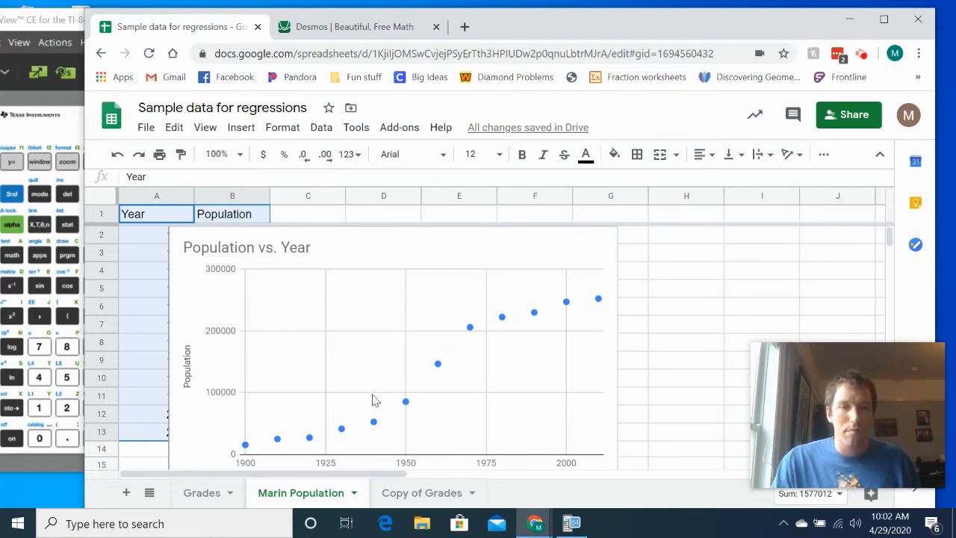
- Add a linear trendline to the Population vs. Year chart's series and position the chart so that it is fully in view
left_click(386, 251)
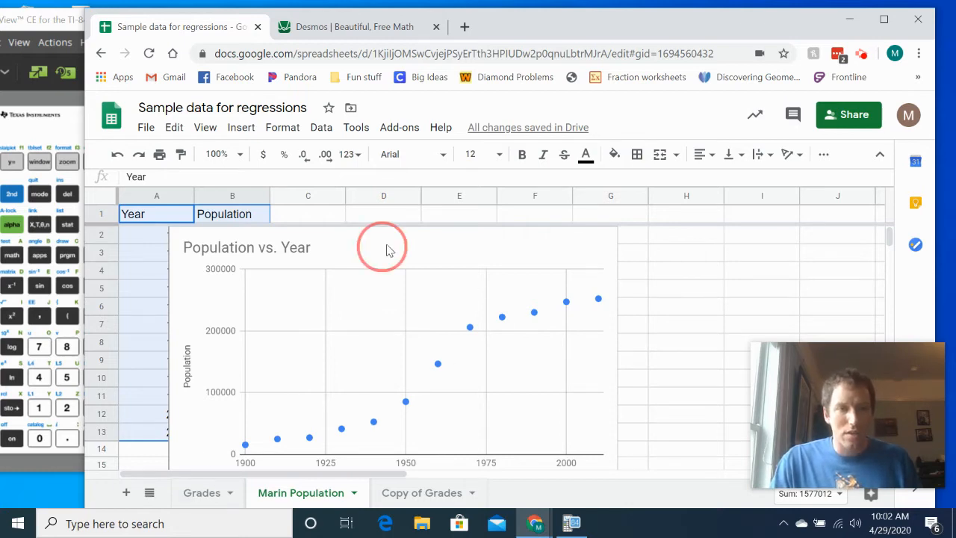
left_click_drag(426, 258, 540, 253)
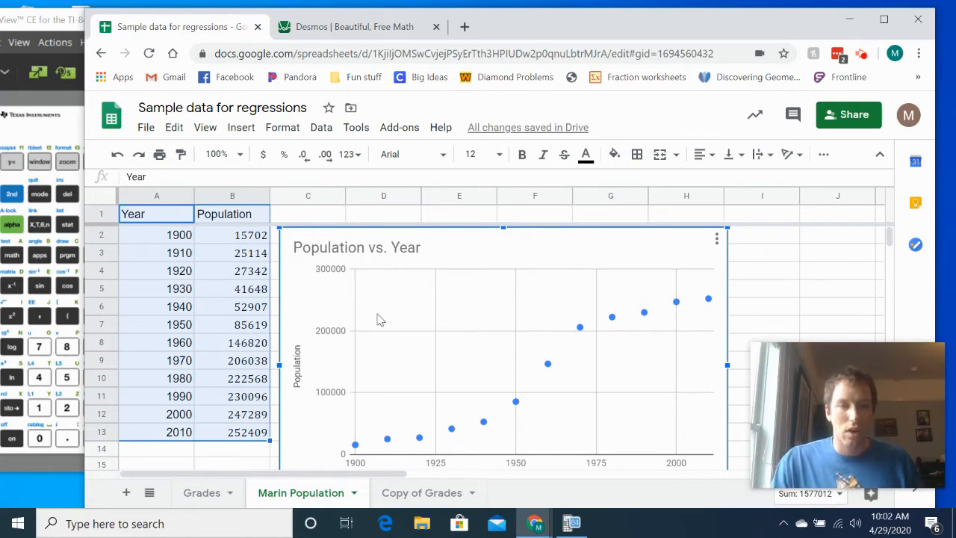
double_click(567, 245)
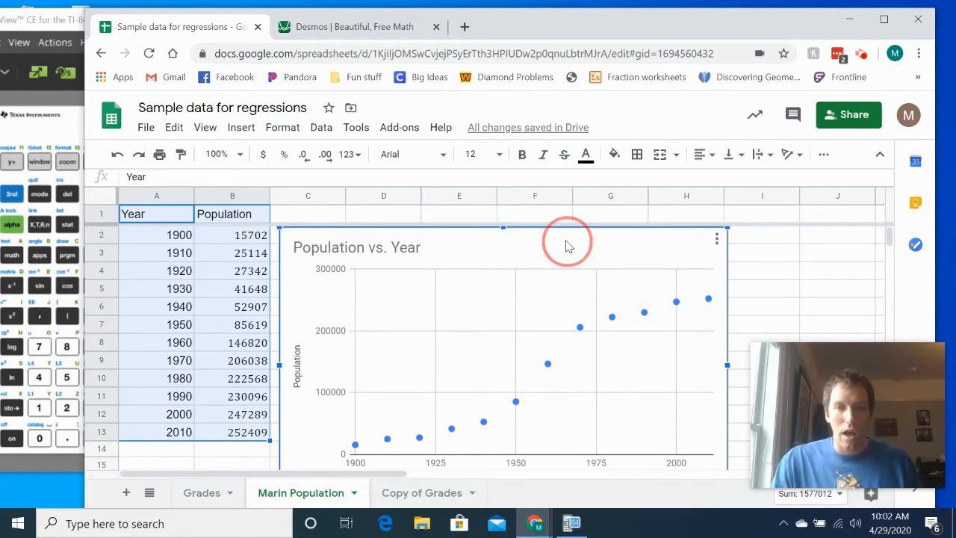
left_click(832, 201)
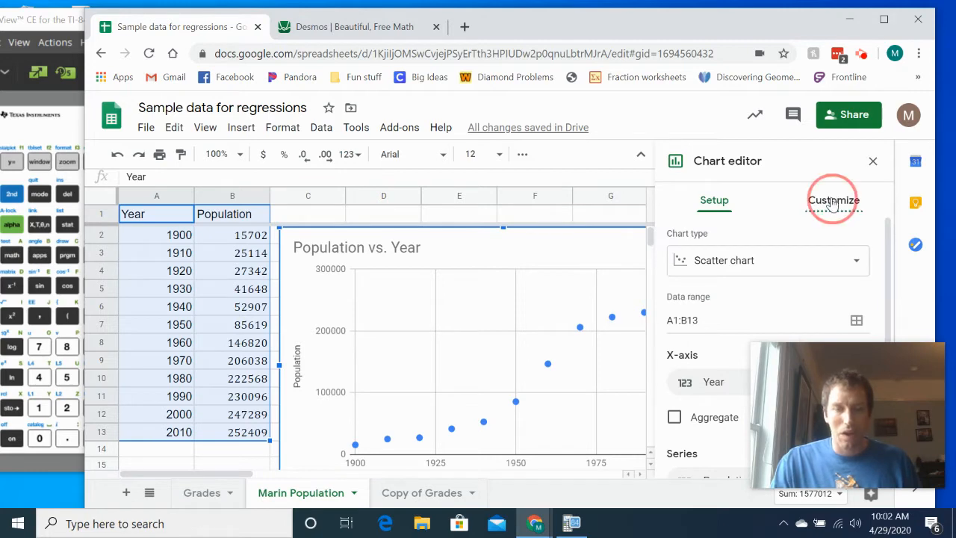
left_click(680, 335)
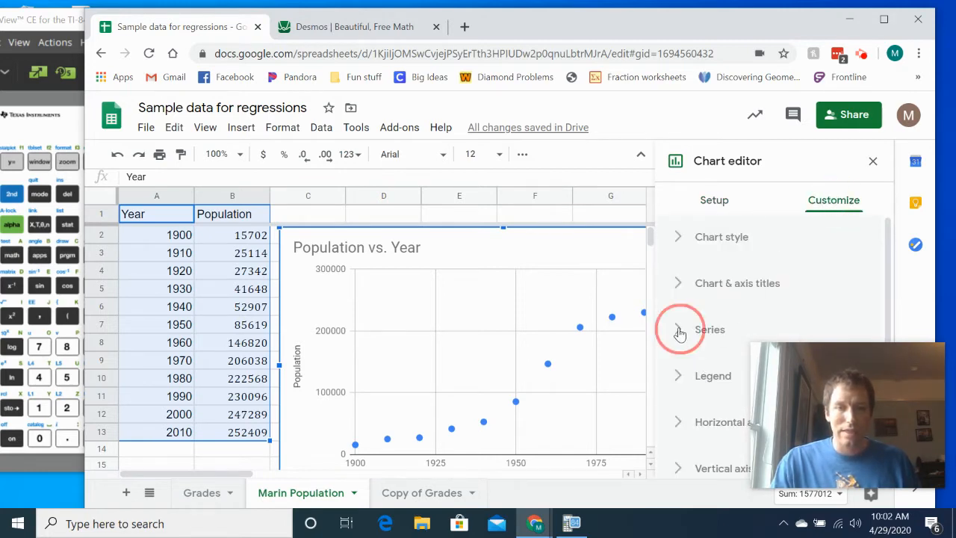
scroll(685, 358, "down", 4)
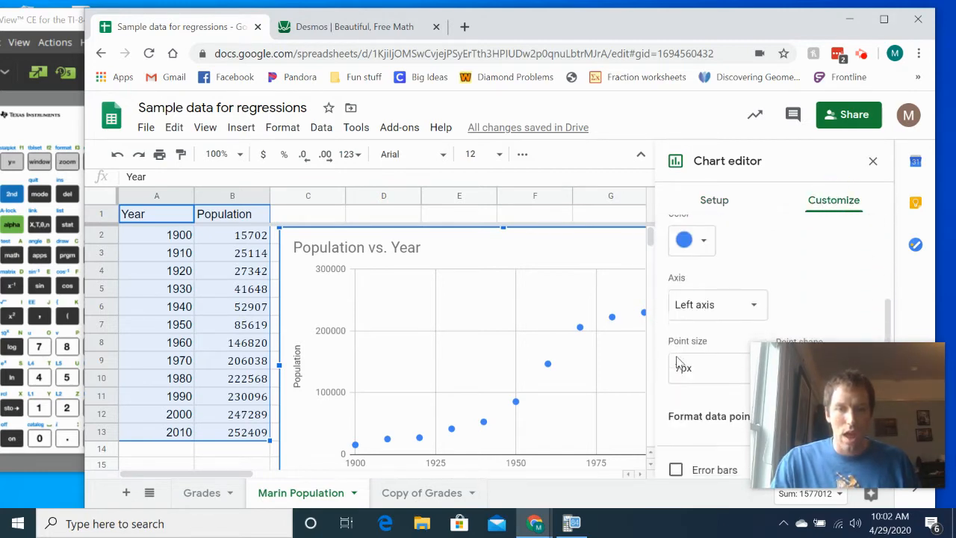
left_click(677, 296)
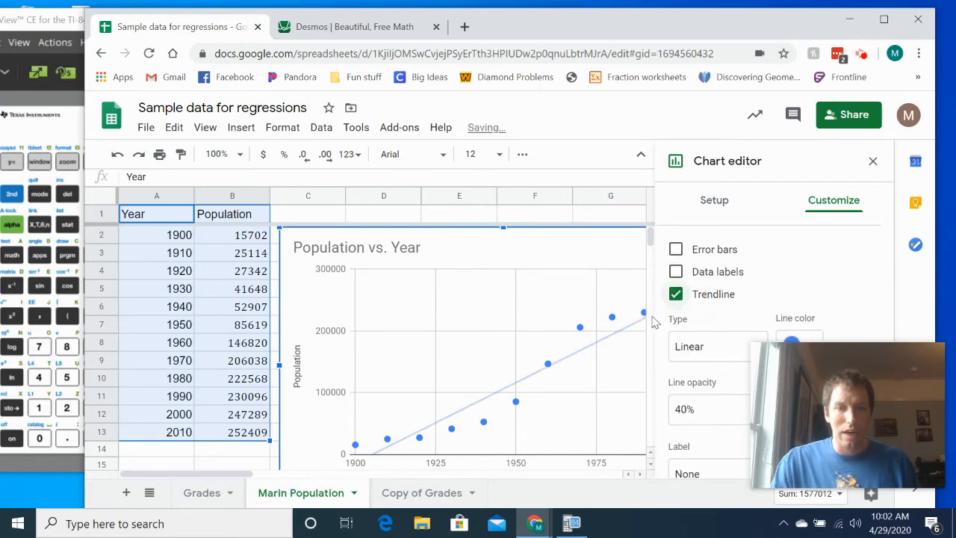
left_click_drag(516, 252, 407, 256)
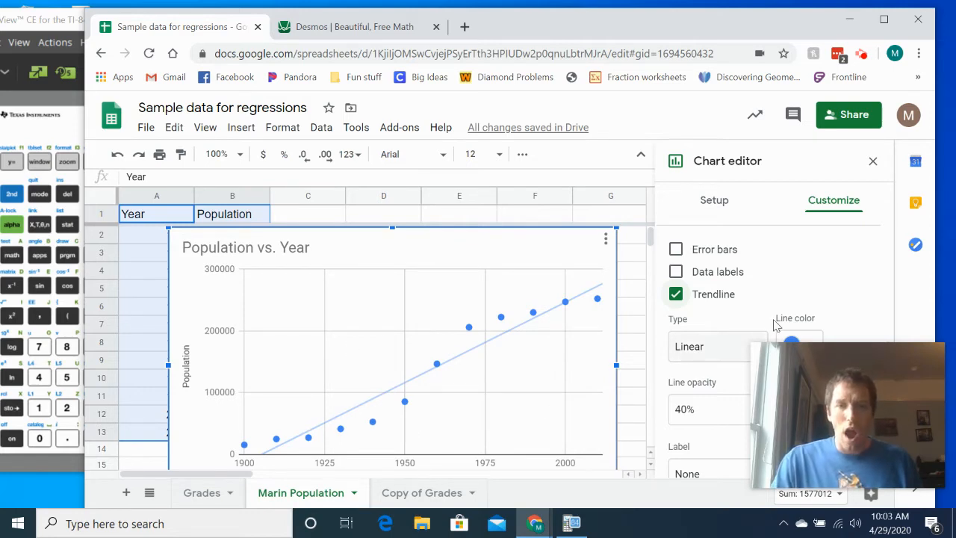
- Try an exponential trendline on the population chart and return the type to Linear
left_click(699, 345)
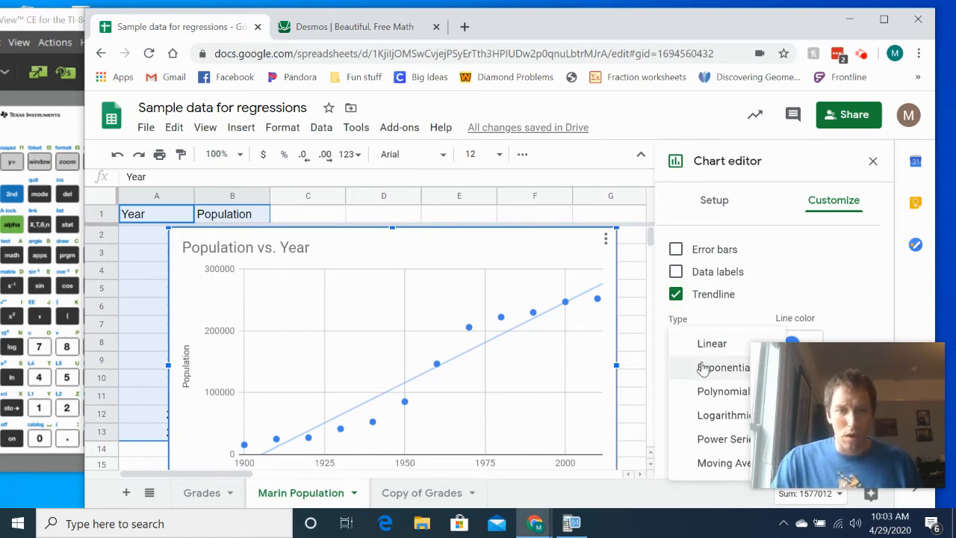
left_click(702, 369)
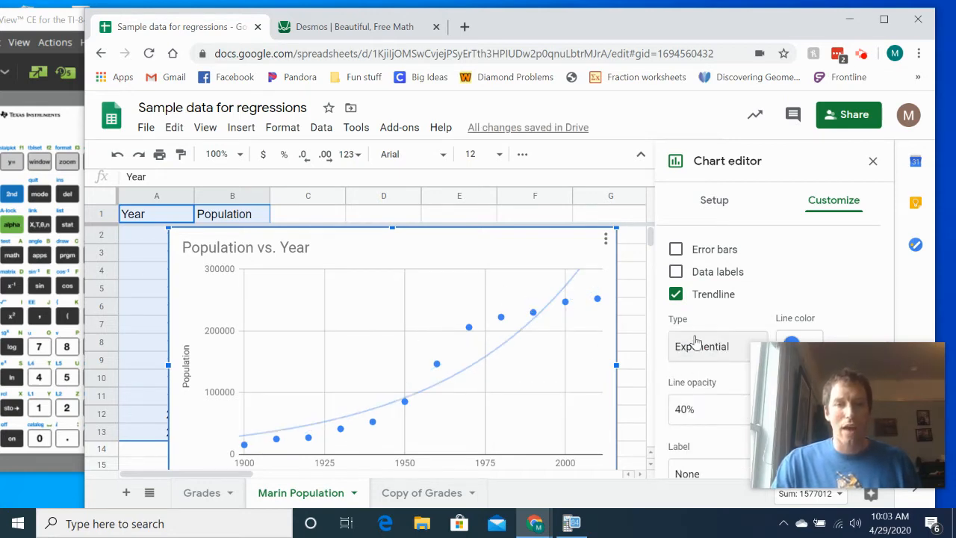
left_click(697, 342)
left_click(713, 320)
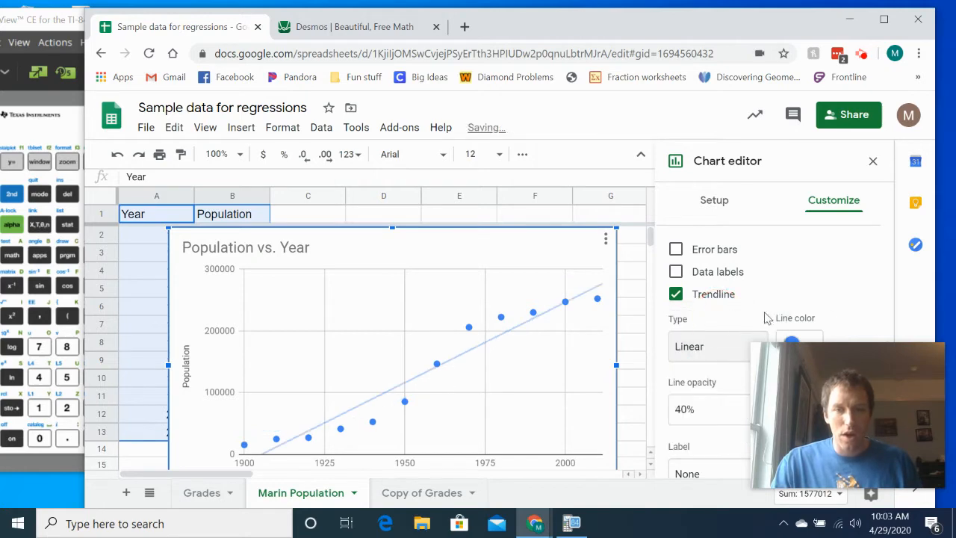
- Label the population trendline with its equation and change the trendline type to Exponential
scroll(705, 344, "down", 2)
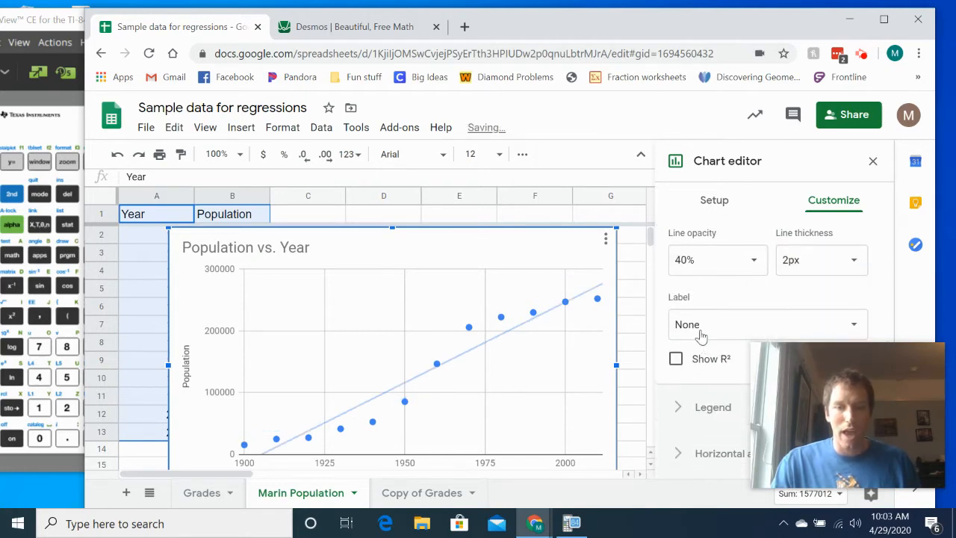
left_click(702, 325)
left_click(706, 368)
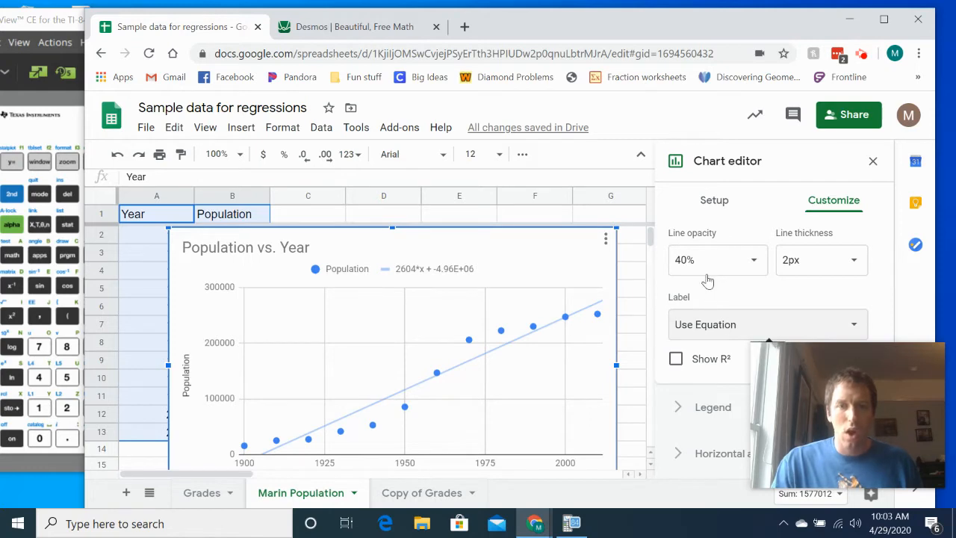
scroll(713, 308, "up", 1)
left_click(704, 272)
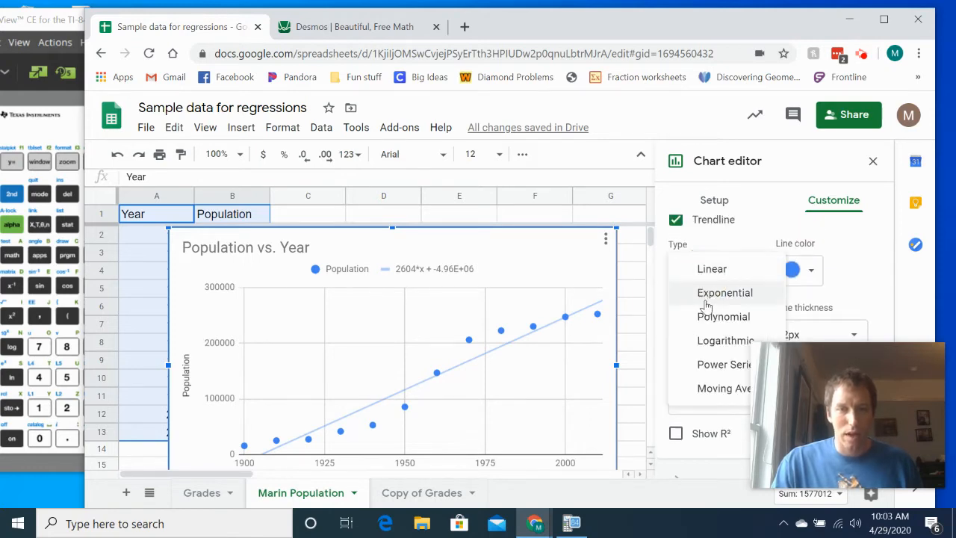
left_click(709, 292)
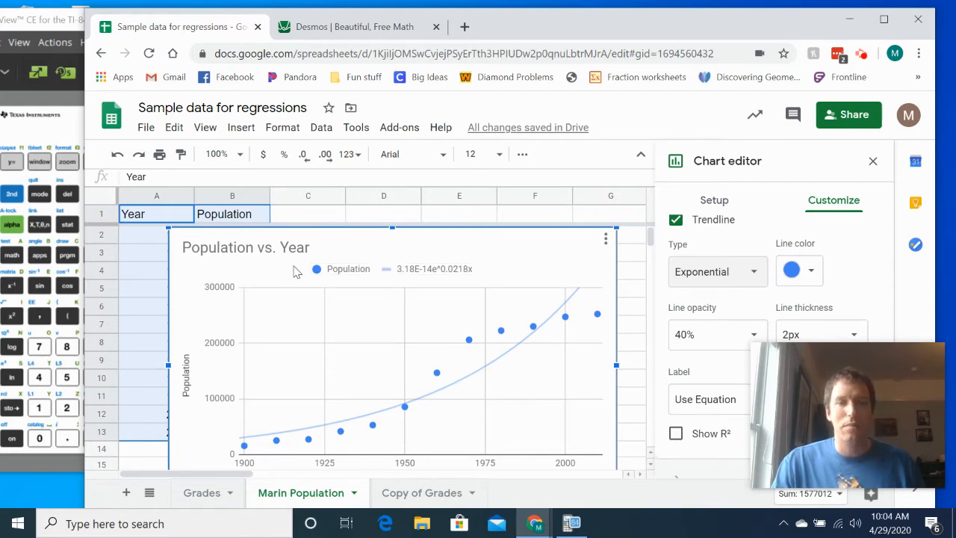
- Switch to the TI-84 Plus CE emulator and start an exponential regression (ExpReg)
left_click(21, 22)
left_click_drag(186, 25, 241, 40)
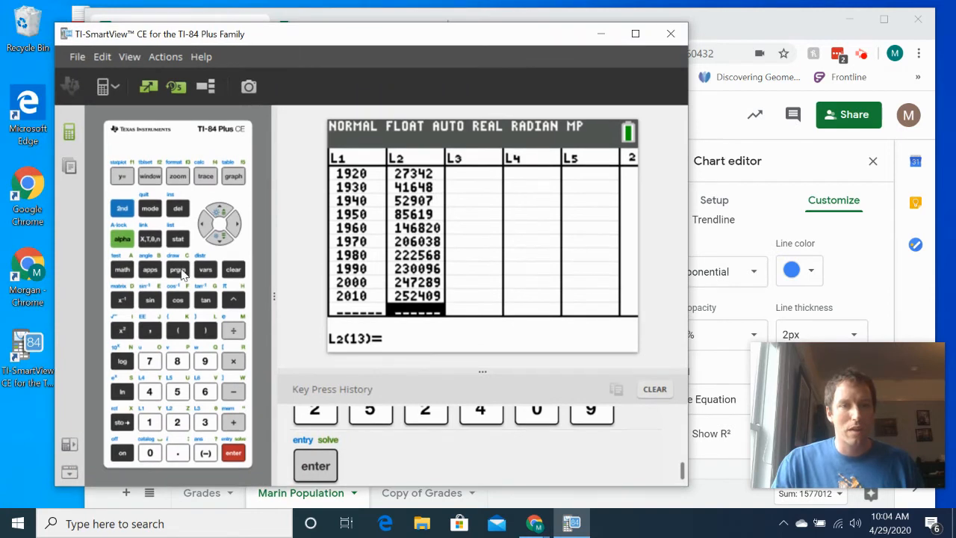
left_click(178, 239)
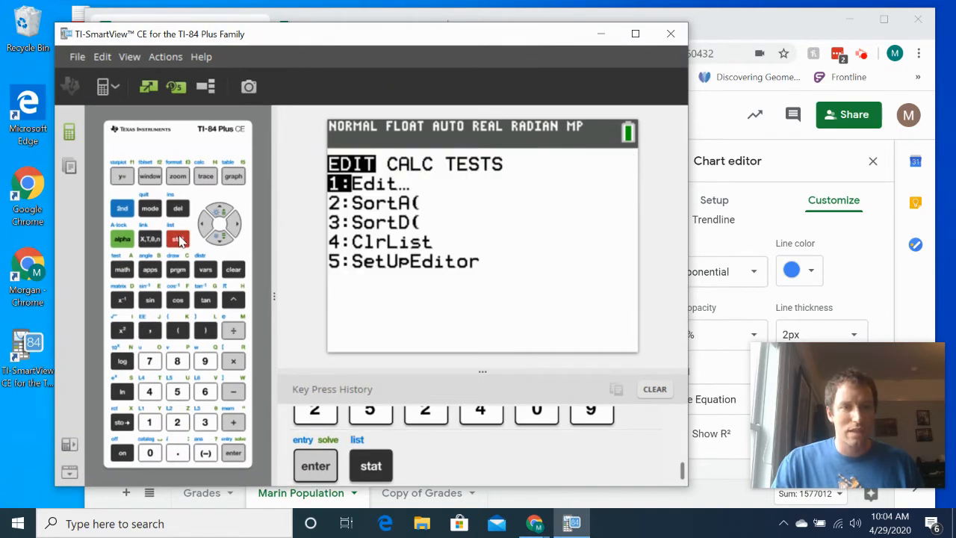
key("Right")
key("Down")
key("Down")
key("Down")
key("Down")
key("Down")
key("Down")
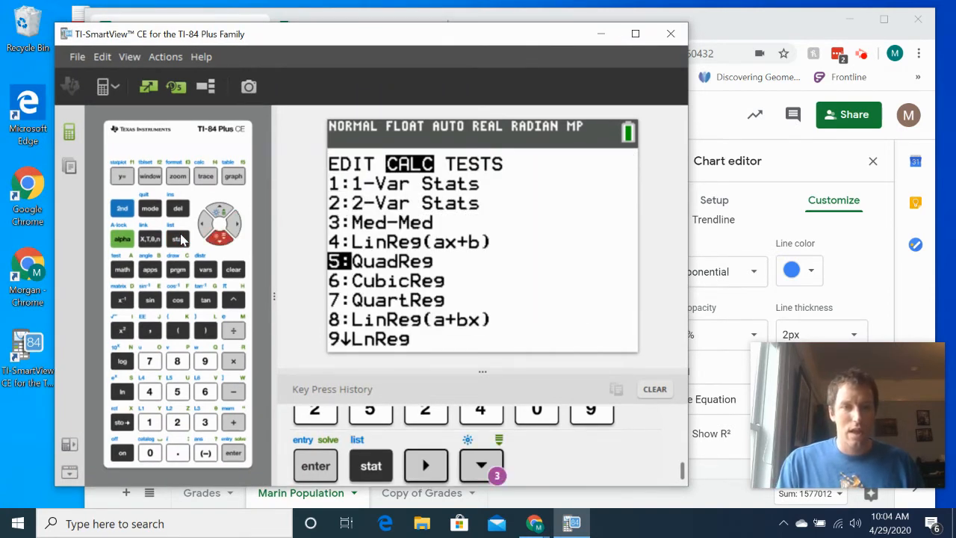
key("Down")
key("Down")
key("Down")
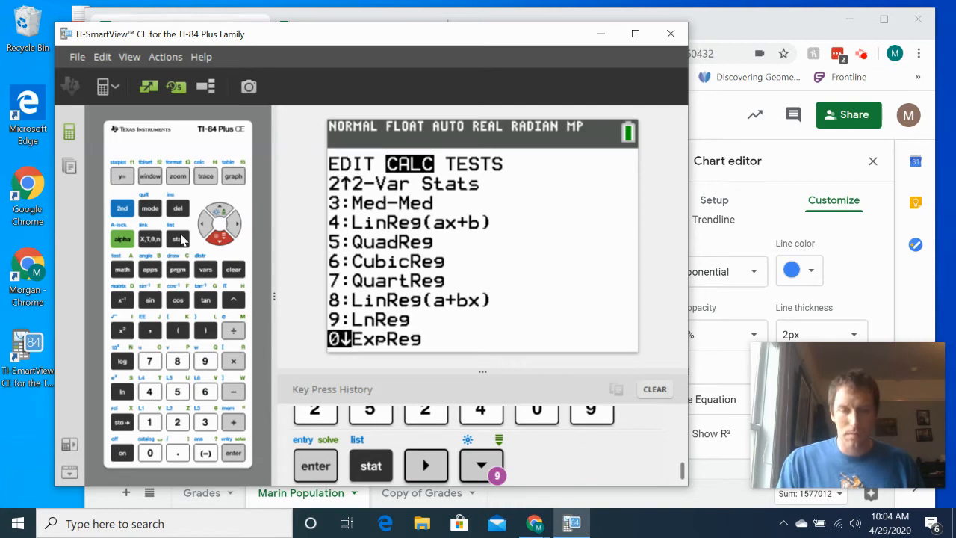
key("Return")
- Store the exponential regression equation in Y1 and calculate the regression on lists L1 and L2
key("Down")
key("Down")
key("Down")
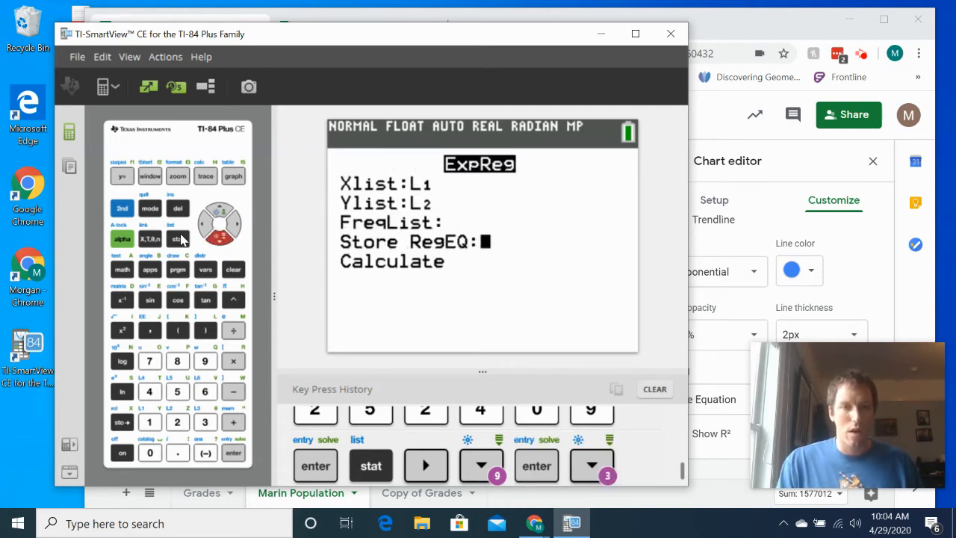
left_click(200, 273)
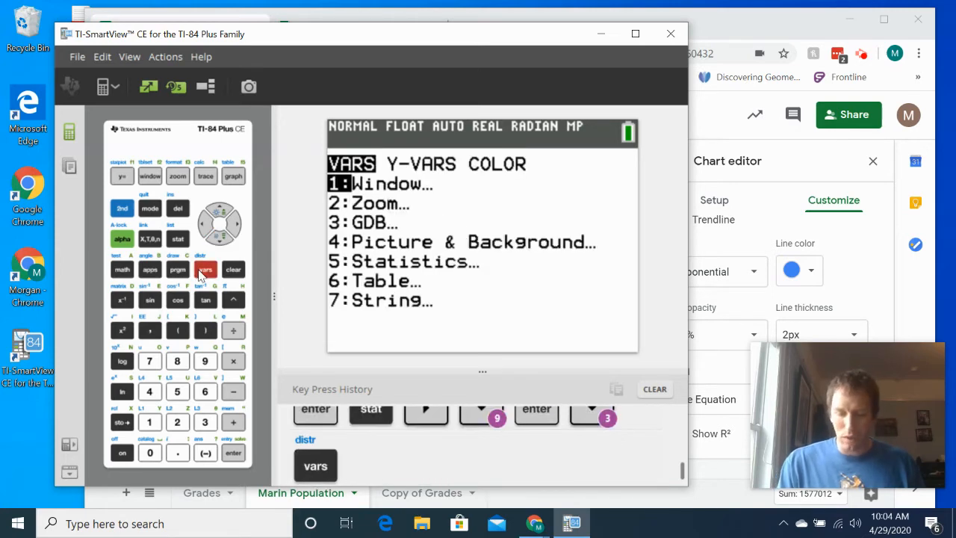
key("Right")
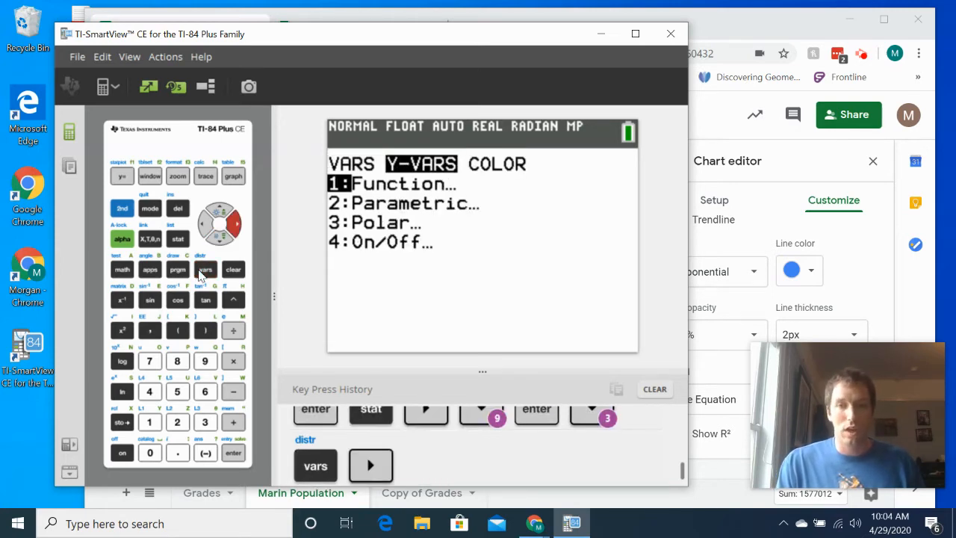
key("Return")
key("Return")
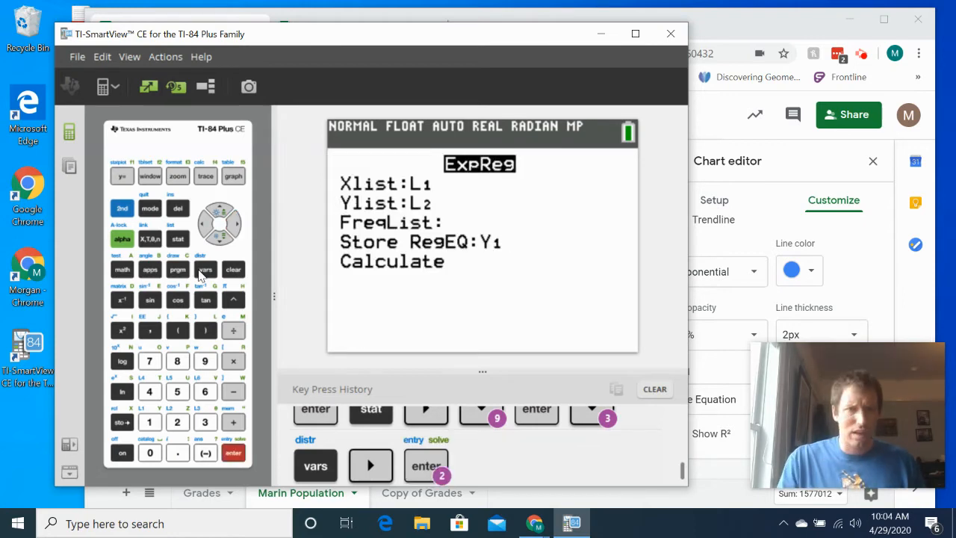
key("Down")
key("Return")
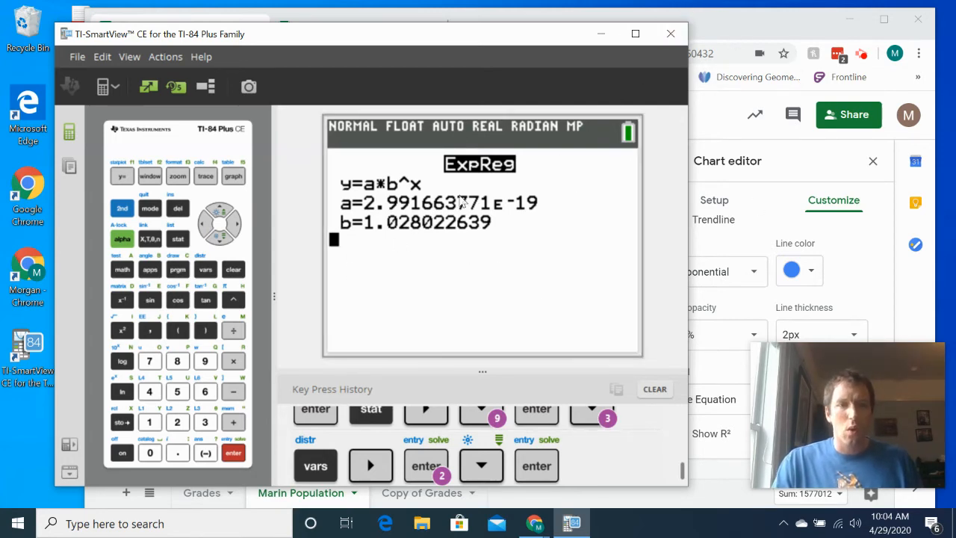
- Switch to the spreadsheet to review the trendline types offered for the population chart, and return to the calculator emulator
left_click(795, 17)
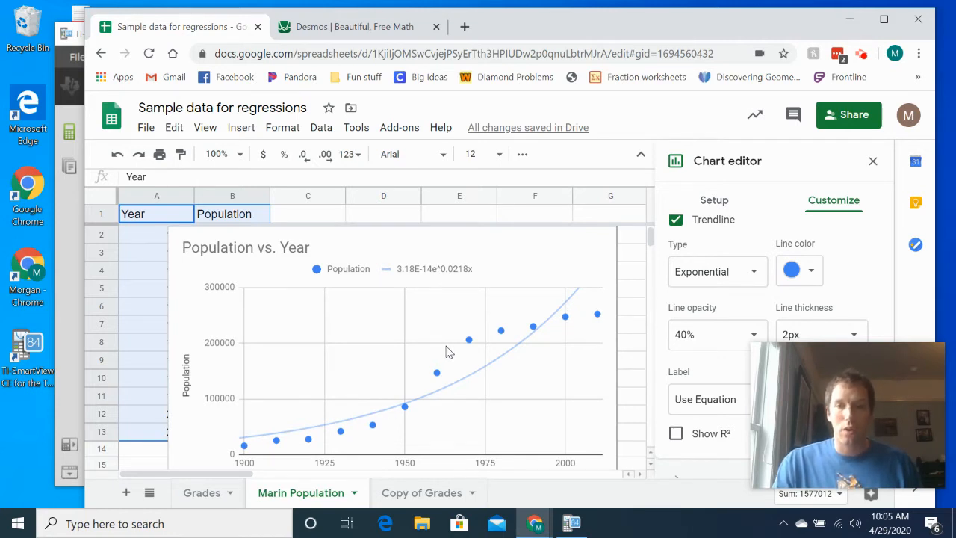
left_click(738, 273)
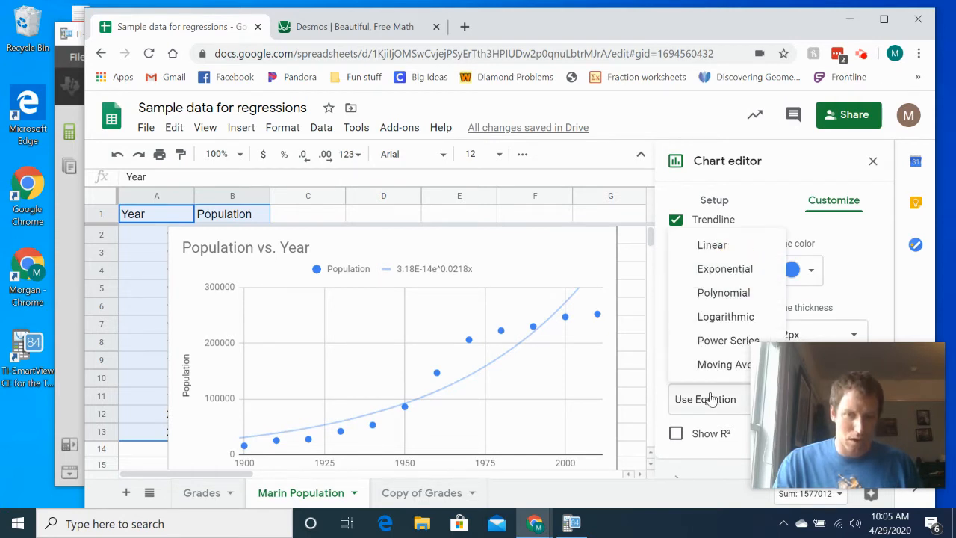
left_click(63, 217)
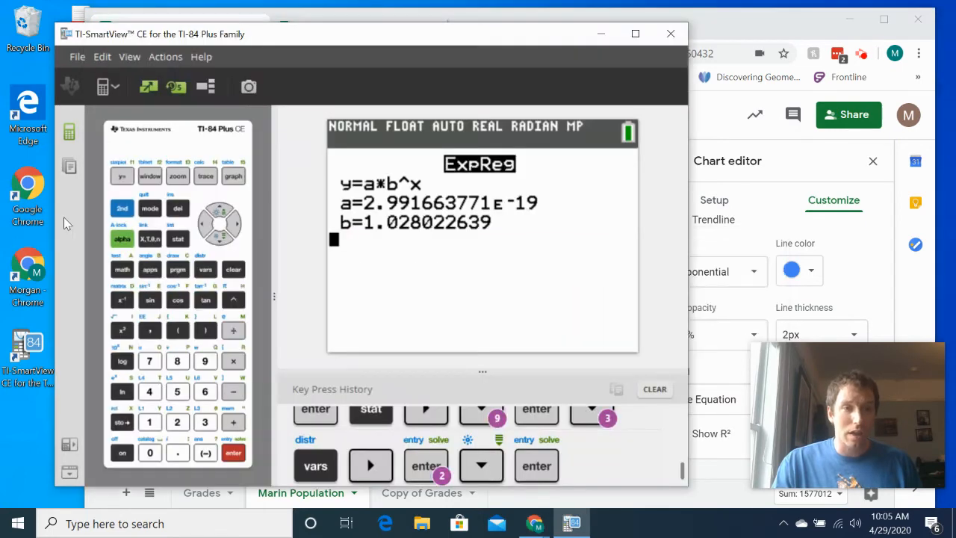
- Start a Logistic regression on the calculator
left_click(183, 245)
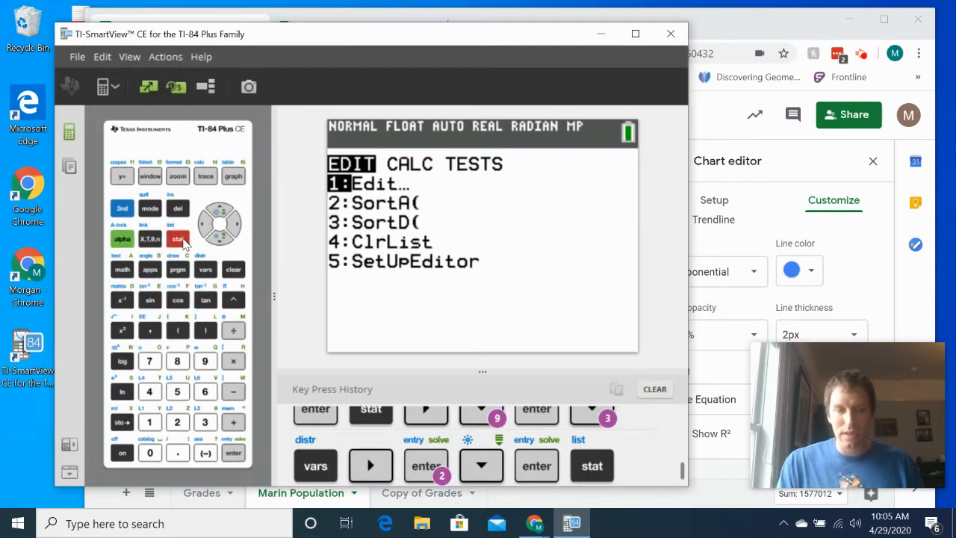
key("Right")
key("Down")
key("Down")
key("Down")
key("Down")
key("Down")
key("Down")
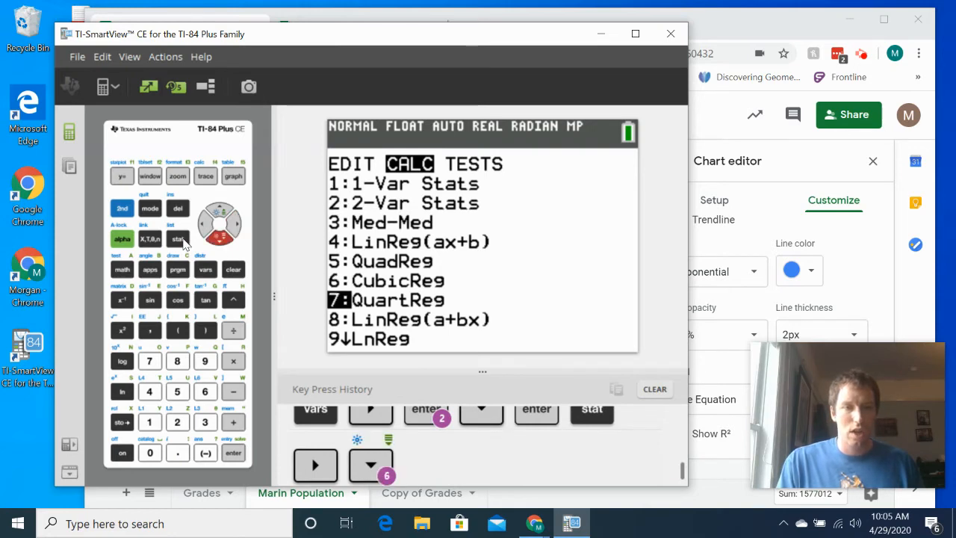
key("Down")
key("Down")
key("Down")
key("Down")
key("Down")
key("Down")
key("Down")
key("Up")
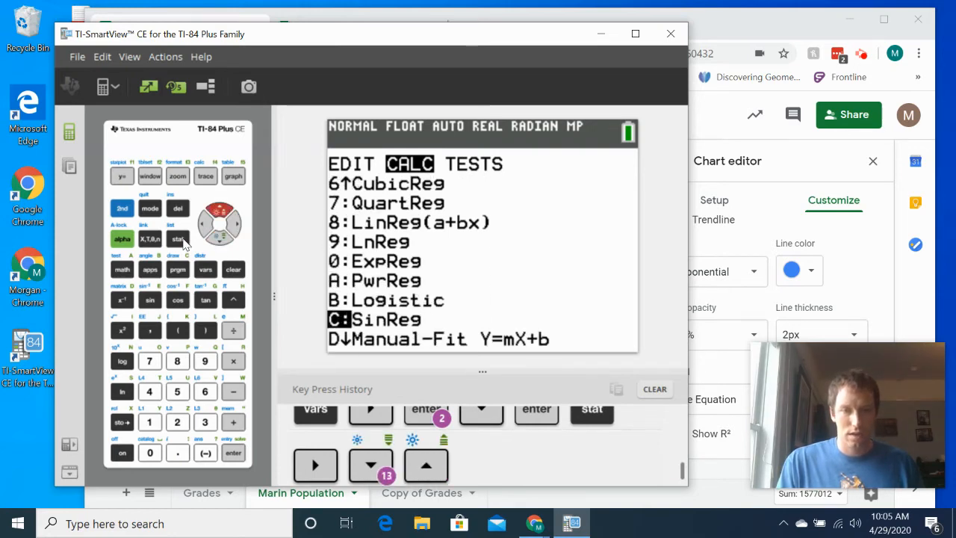
key("Up")
key("Return")
- Store the logistic regression equation in Y2 and calculate it with L1 as the Xlist and L2 as the Ylist
key("Down")
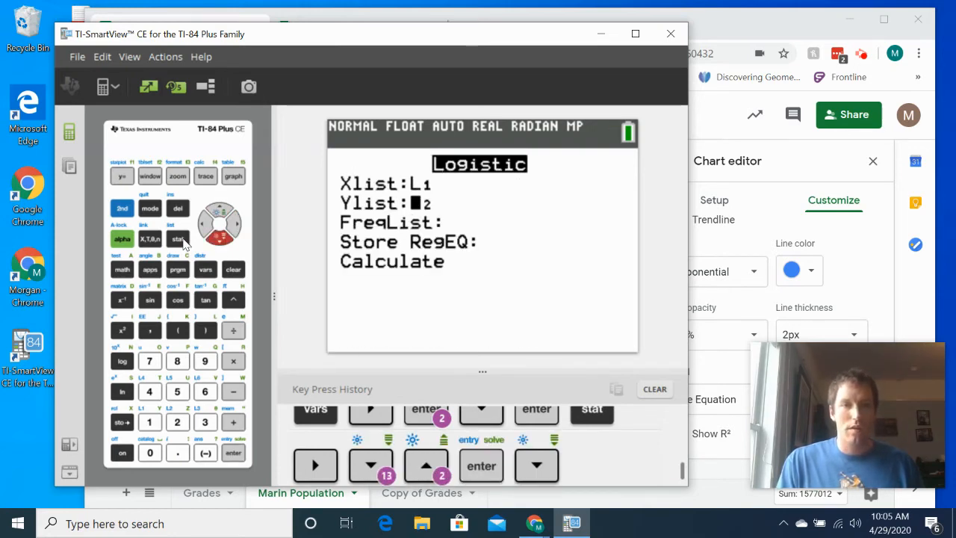
key("Down")
key("Down")
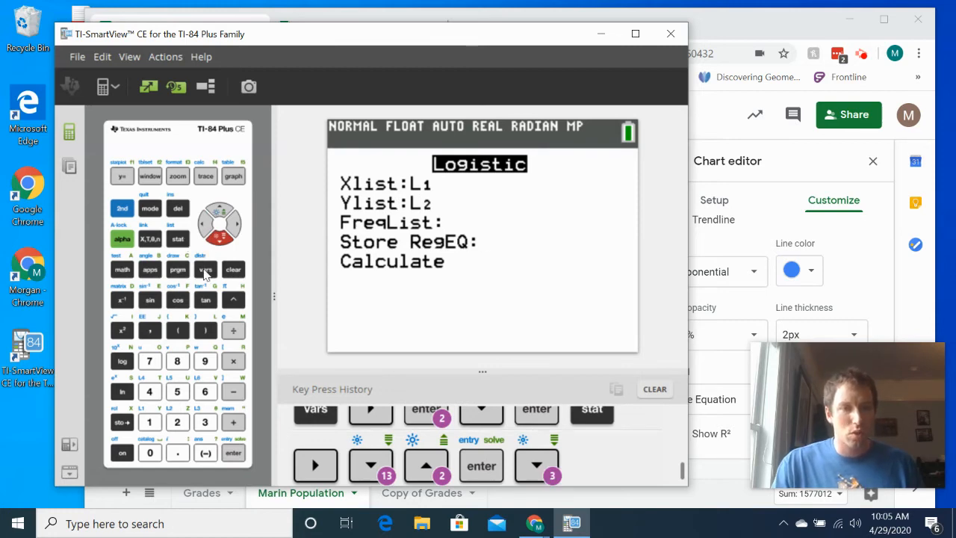
left_click(205, 270)
key("Right")
key("Down")
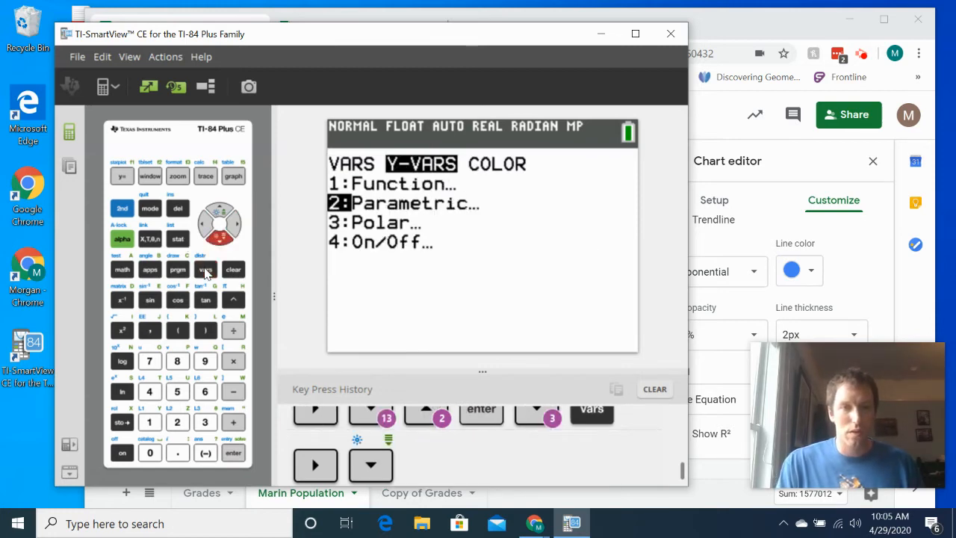
key("Up")
key("Return")
key("Down")
key("Return")
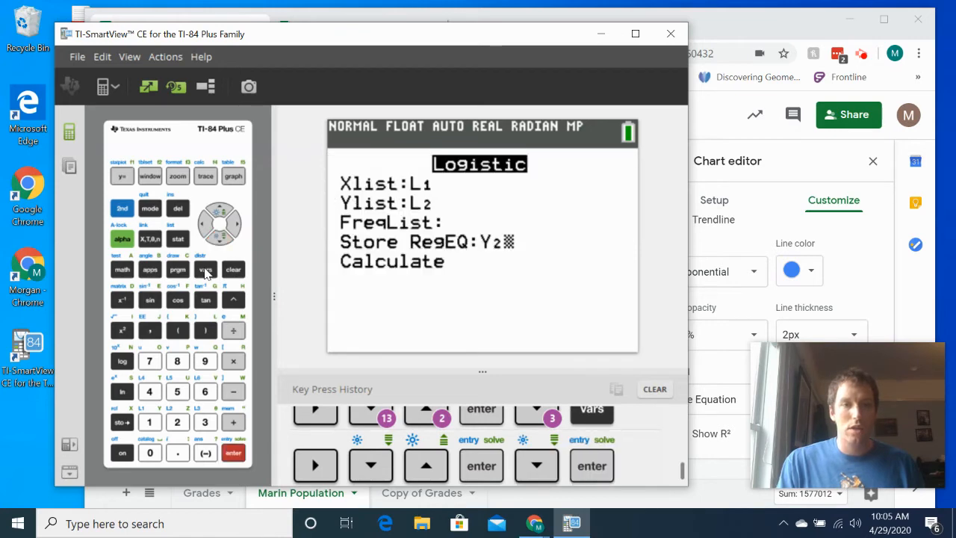
key("Down")
key("Return")
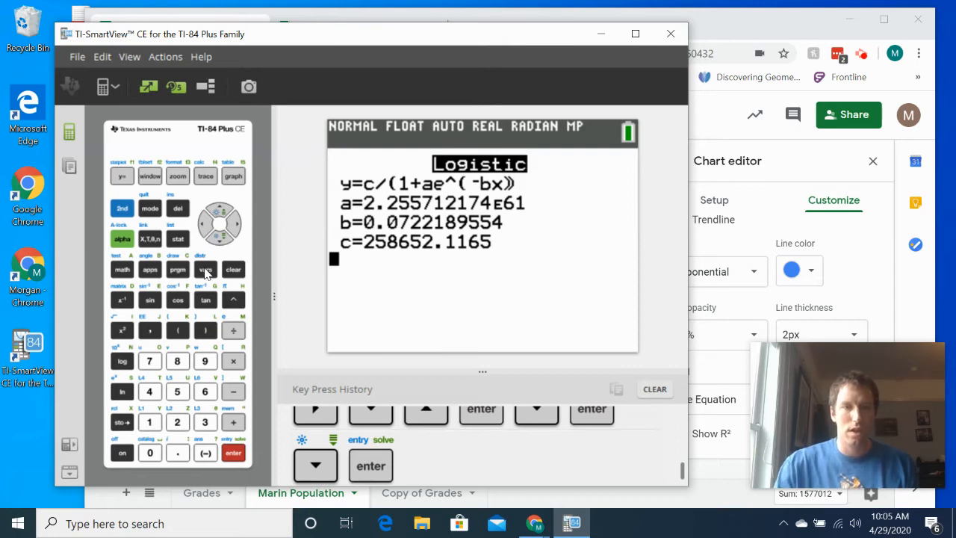
- Review the equations stored in Y1 and Y2 and the calculator's stat plot settings
left_click(124, 176)
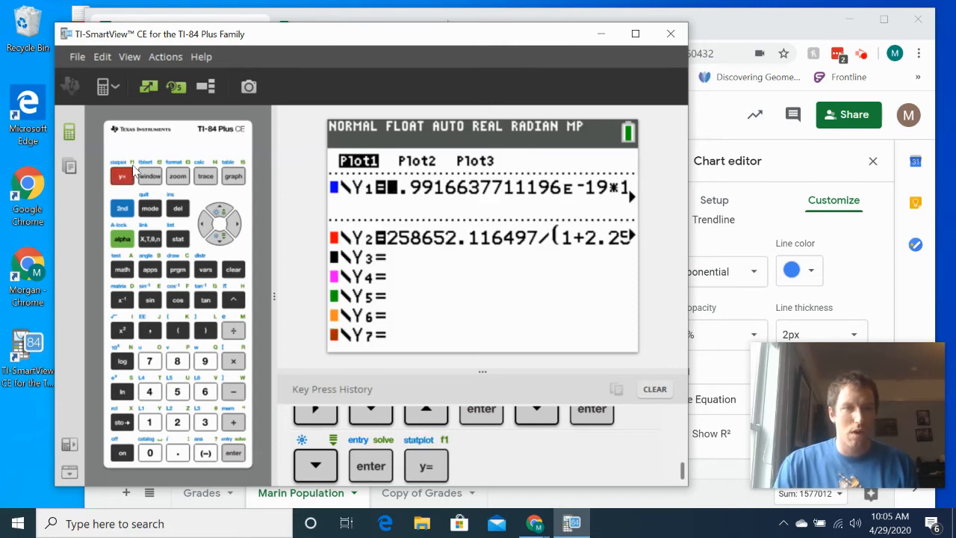
left_click(122, 207)
left_click(121, 180)
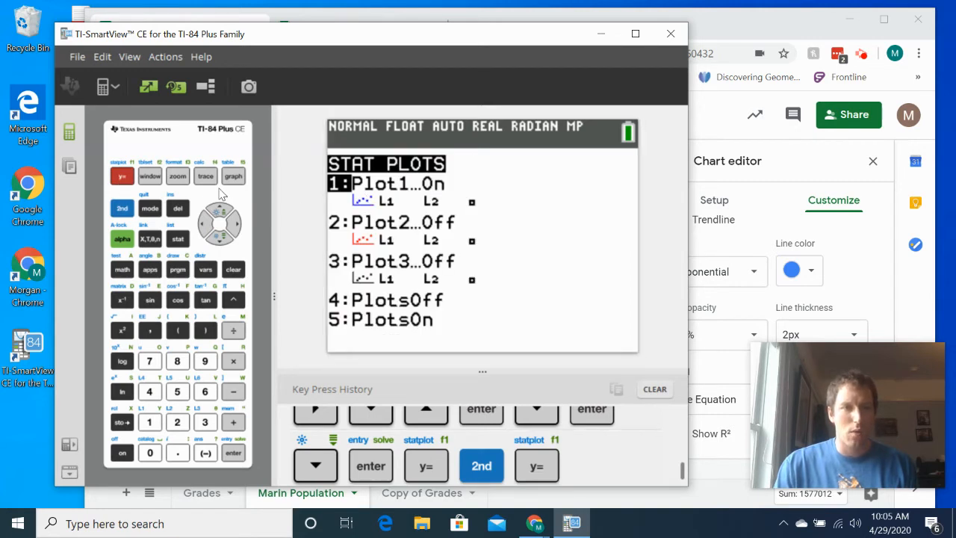
- Graph the population data together with both regression curves using ZoomStat
left_click(177, 177)
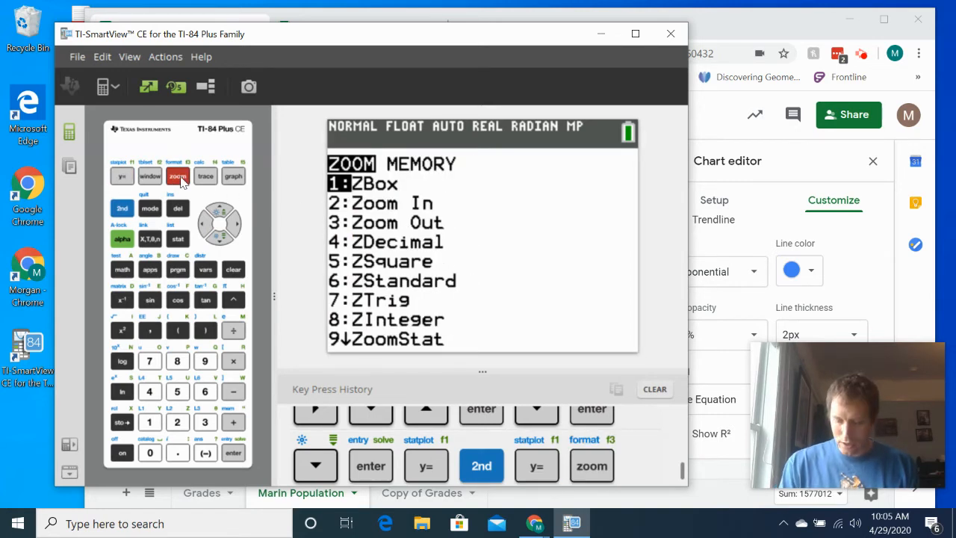
key("Down")
key("Down")
key("Down")
key("Down")
key("Down")
key("Down")
key("Down")
key("Down")
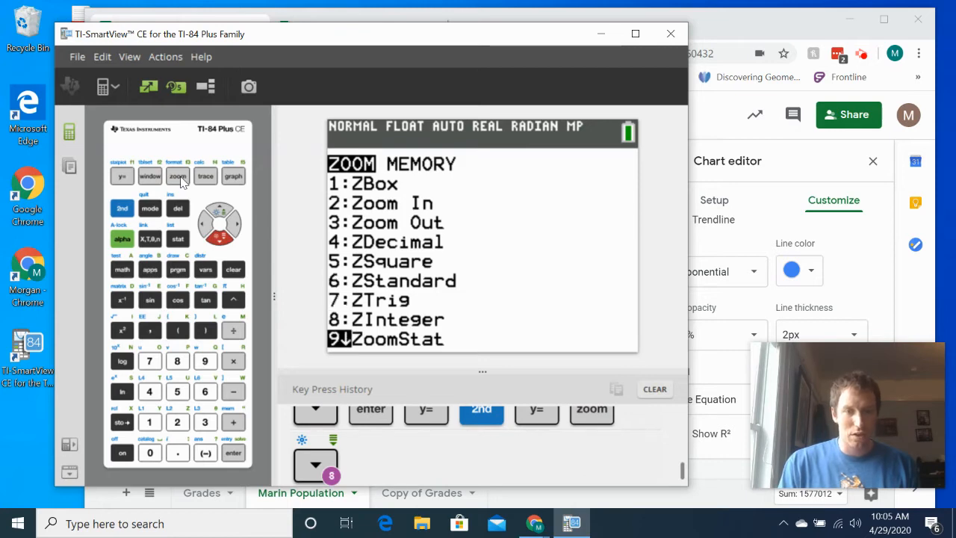
key("Return")
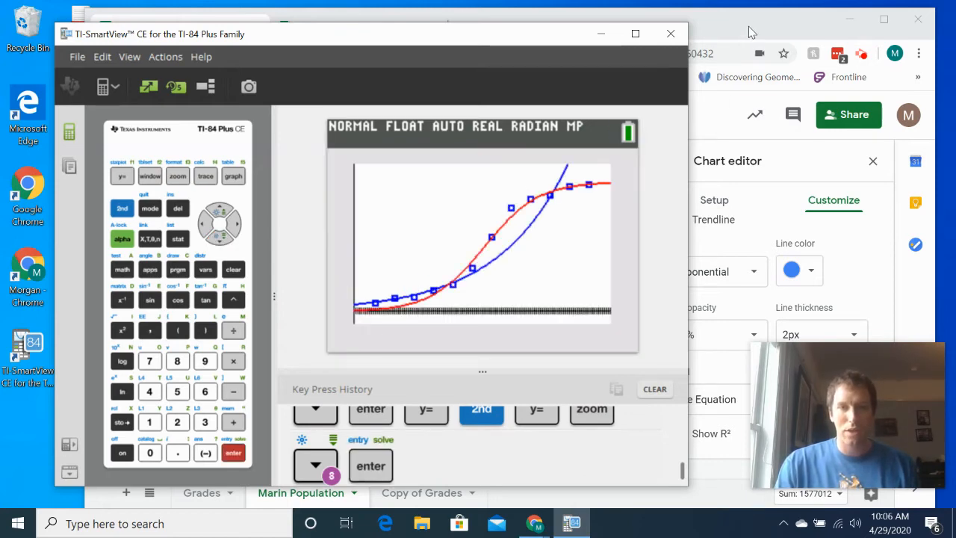
- Compare the exponential trendline on the spreadsheet's population chart with the two curves graphed on the calculator
left_click(750, 32)
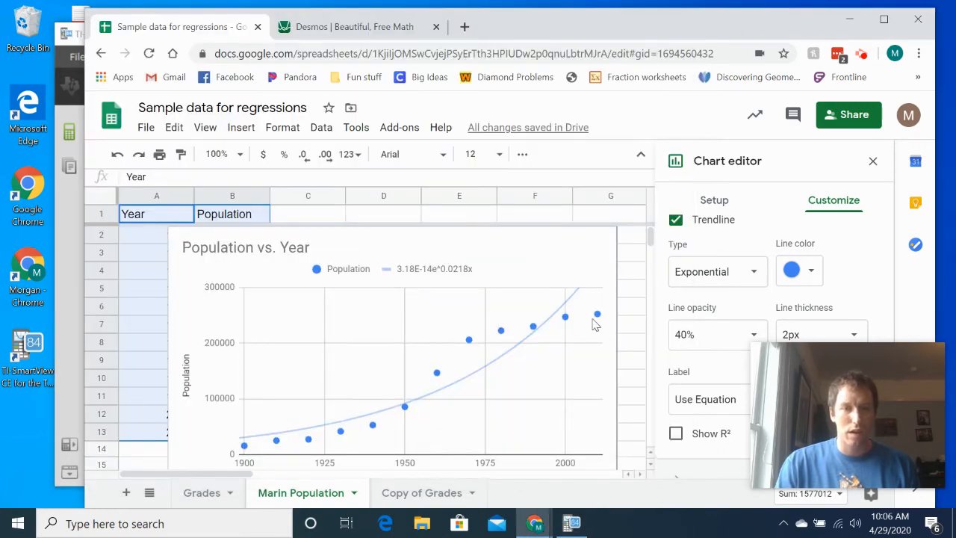
left_click(572, 523)
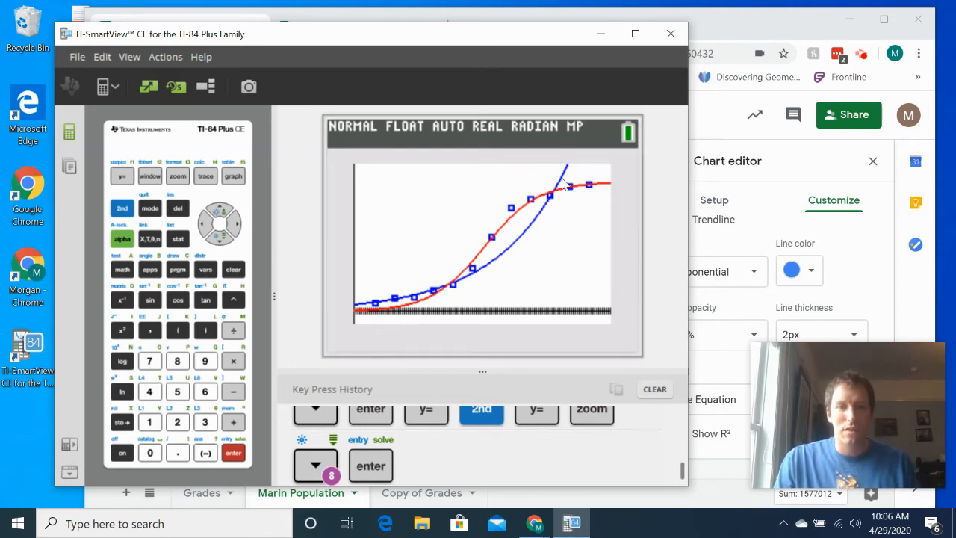
- Switch to Desmos in the browser and open a blank graph in its graphing calculator
left_click(757, 32)
left_click(380, 30)
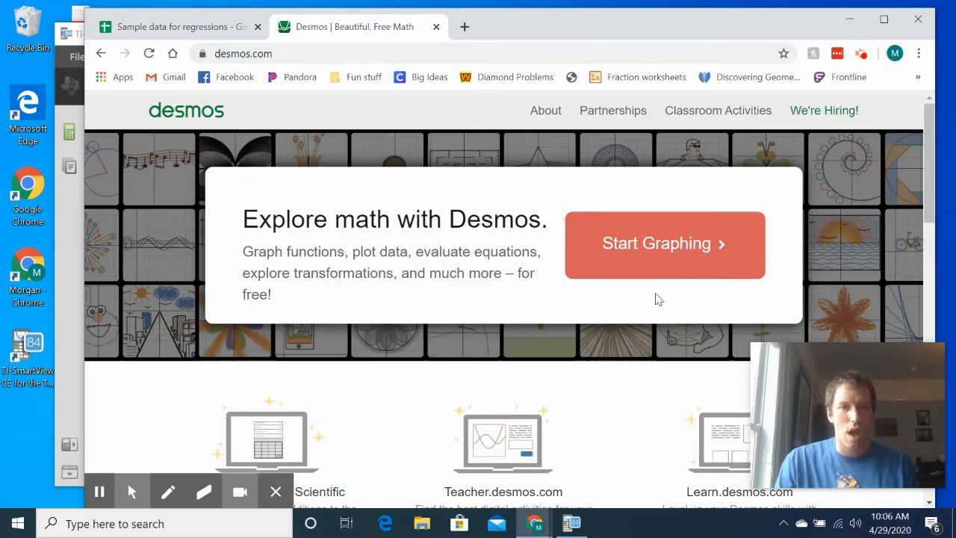
left_click(655, 245)
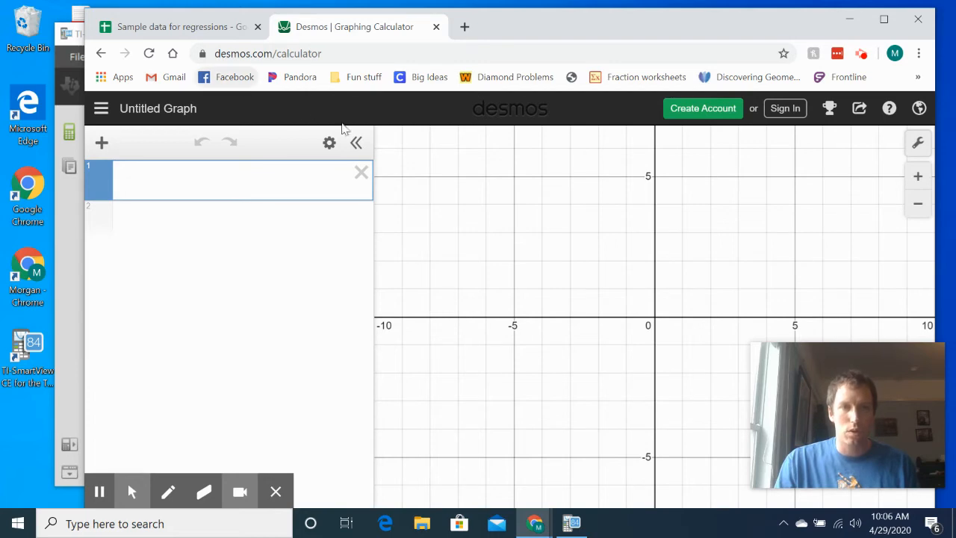
- Return to the spreadsheet and move the Population vs. Year chart clear of the Year and Population columns
left_click(188, 26)
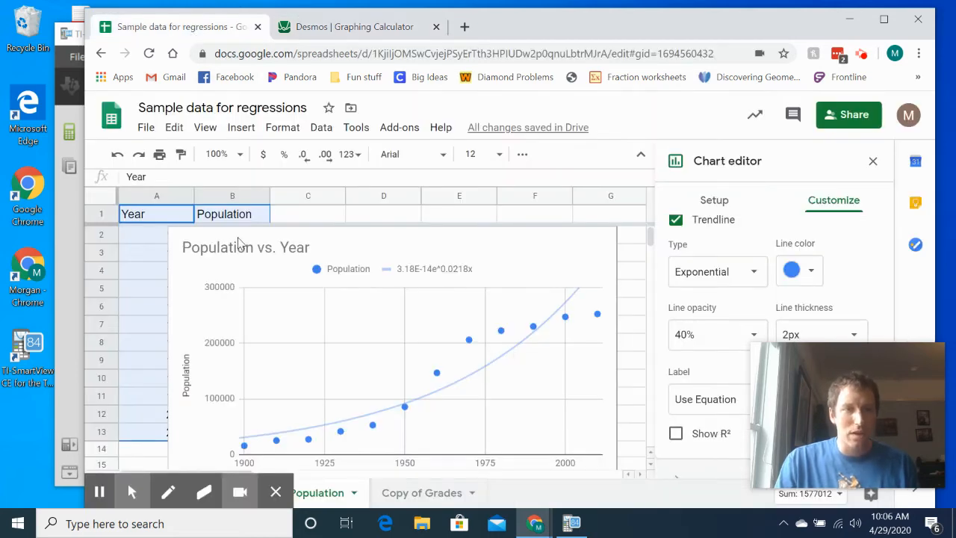
left_click(363, 231)
left_click_drag(390, 244, 438, 251)
- Copy the Year and Population data in A1:B13, including the headers
left_click(153, 217)
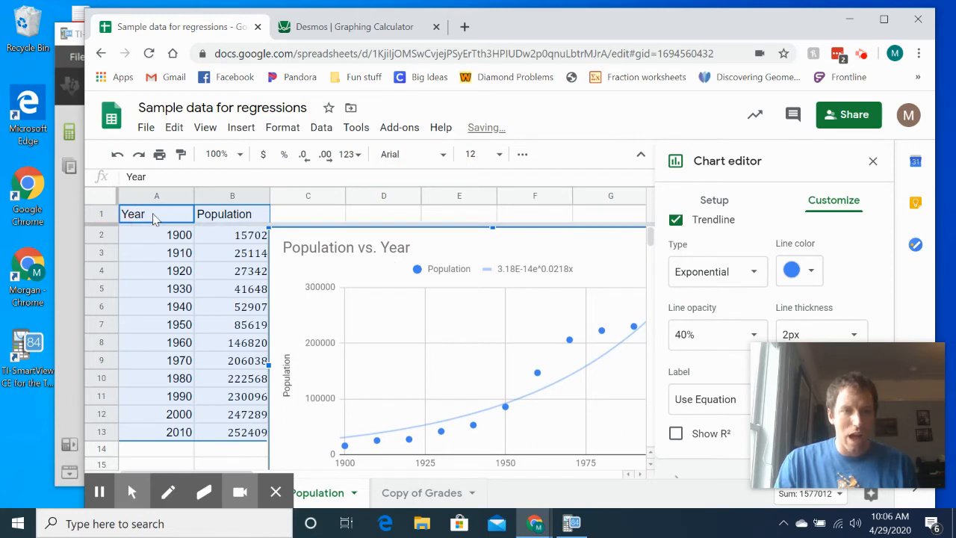
left_click_drag(153, 217, 227, 431)
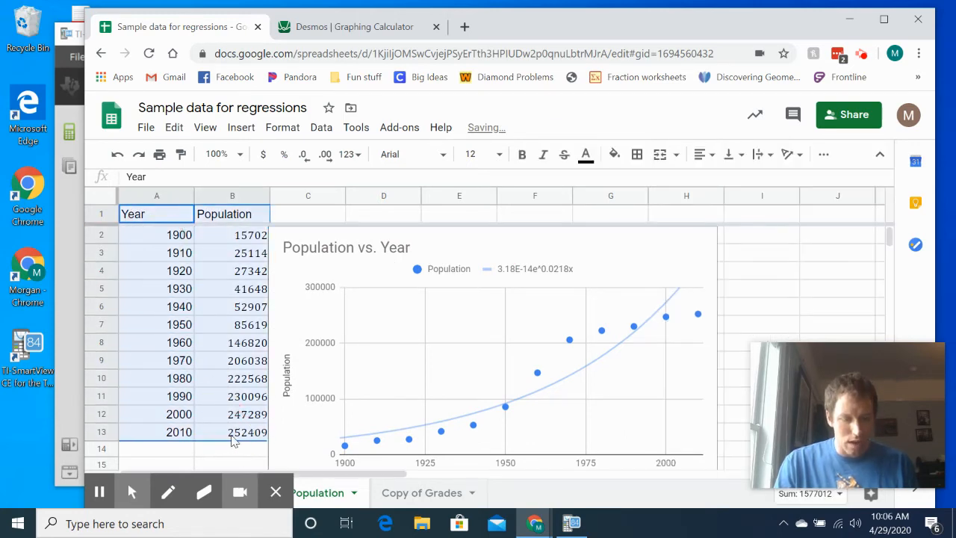
right_click(201, 371)
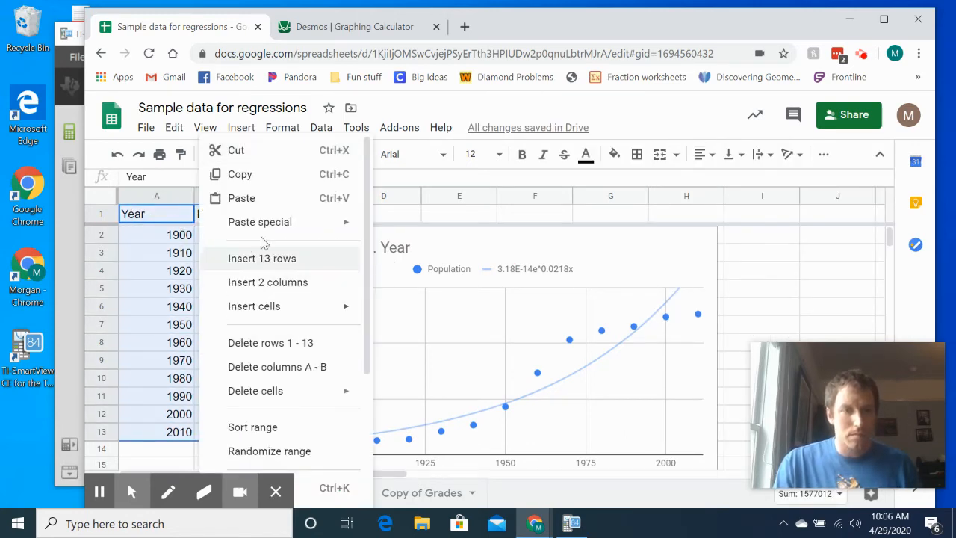
left_click(261, 179)
- Switch to the Desmos graph and paste the copied Year and Population data into the first expression as a table
left_click(324, 35)
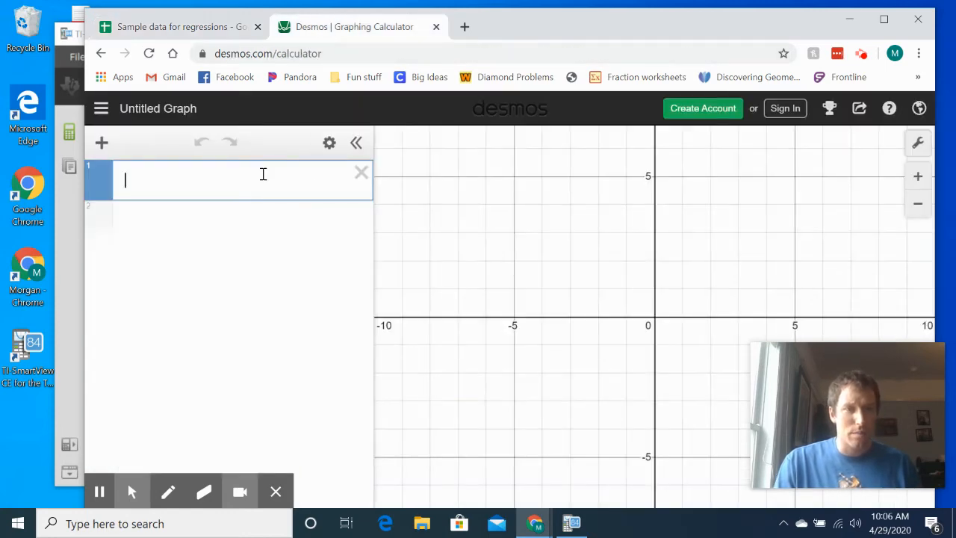
right_click(241, 180)
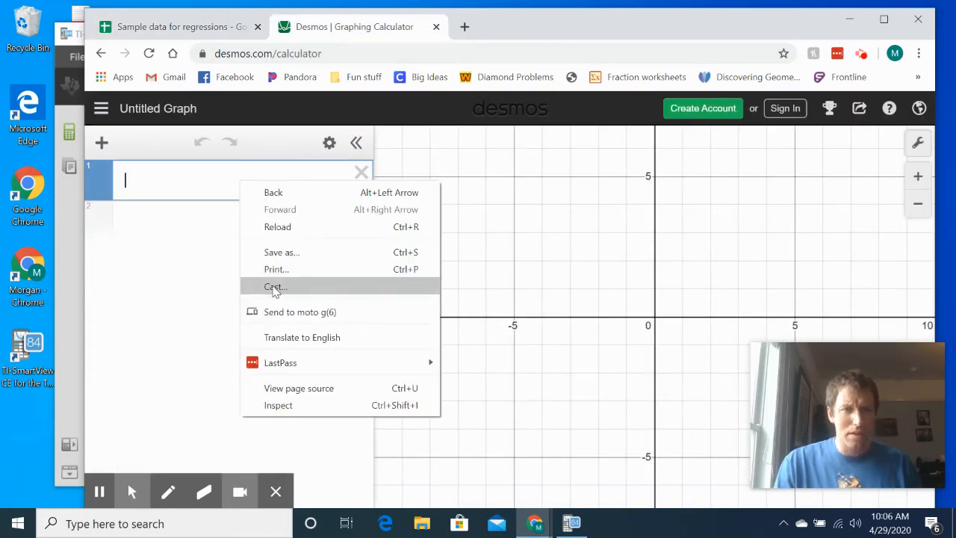
left_click(201, 186)
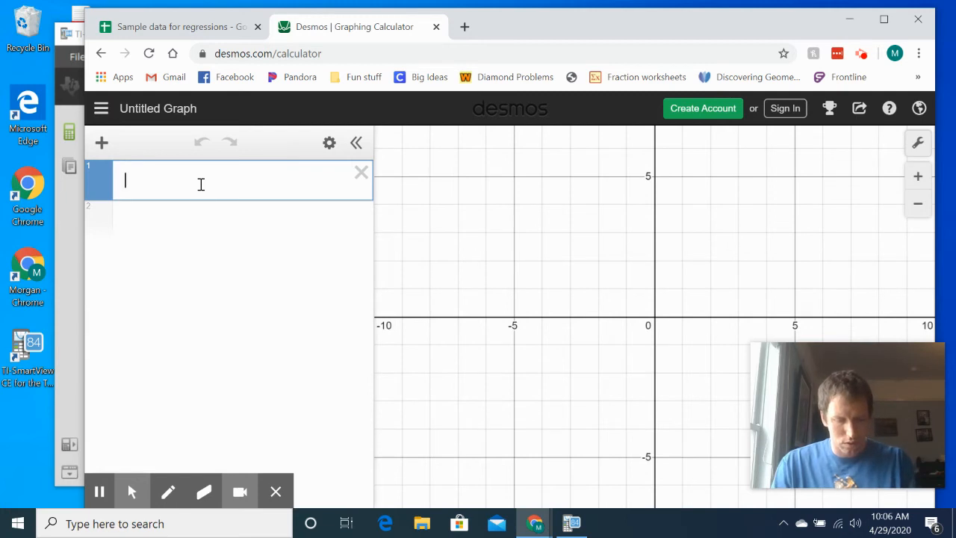
key("ctrl+v")
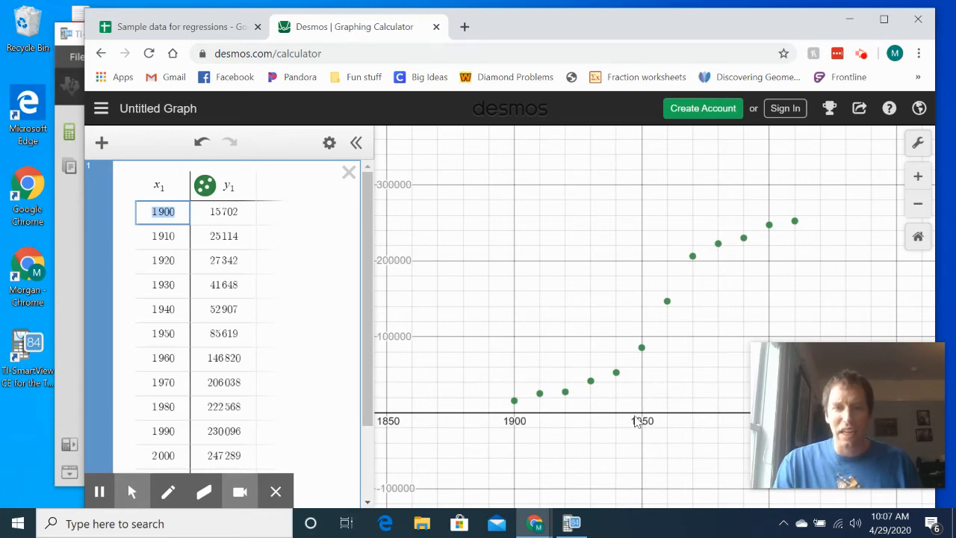
- Review the graph's sharing options for the link, printing, image export and embedding, and close them
left_click(418, 410)
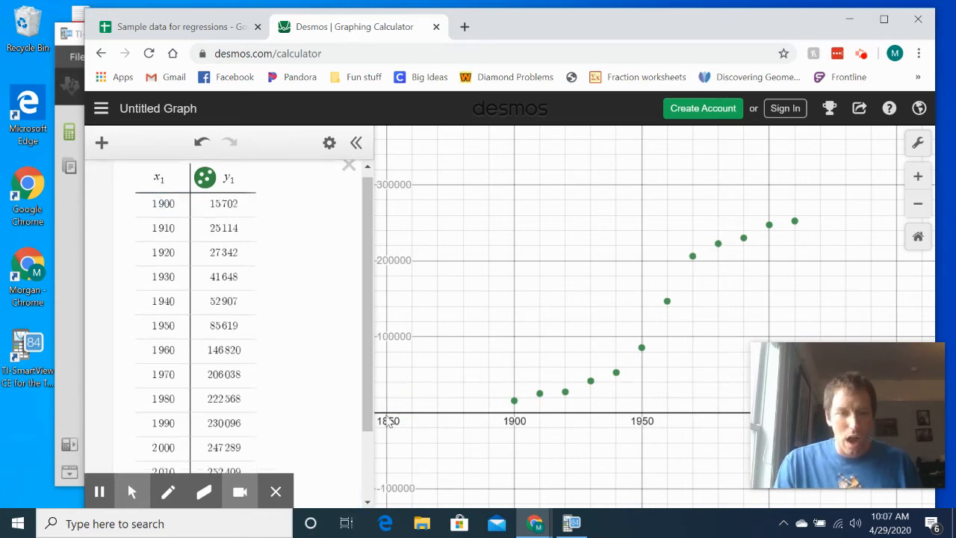
left_click_drag(422, 417, 423, 439)
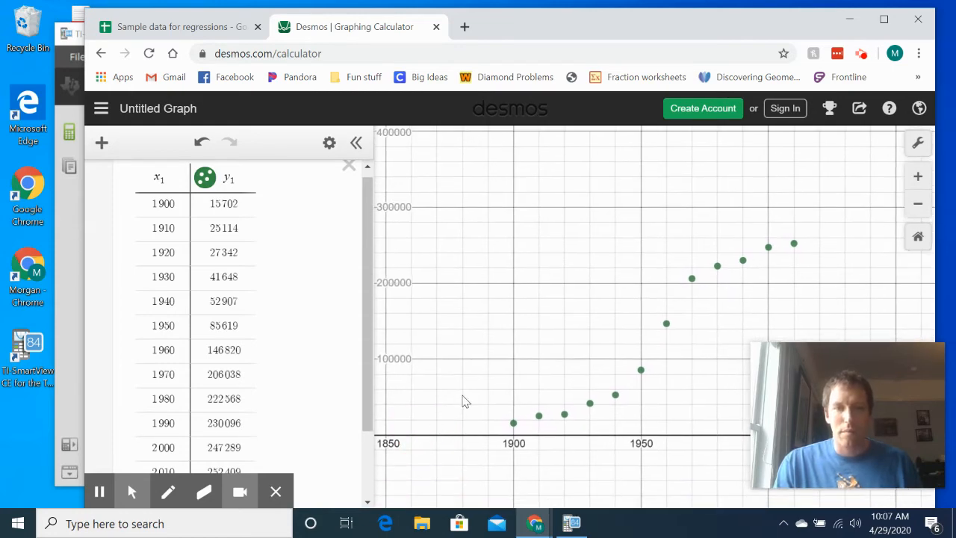
left_click(868, 109)
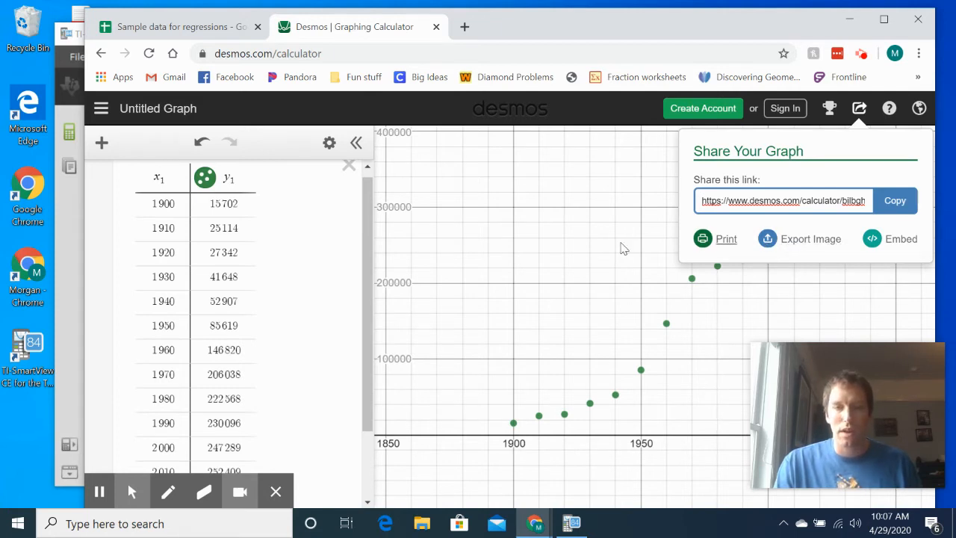
left_click(529, 306)
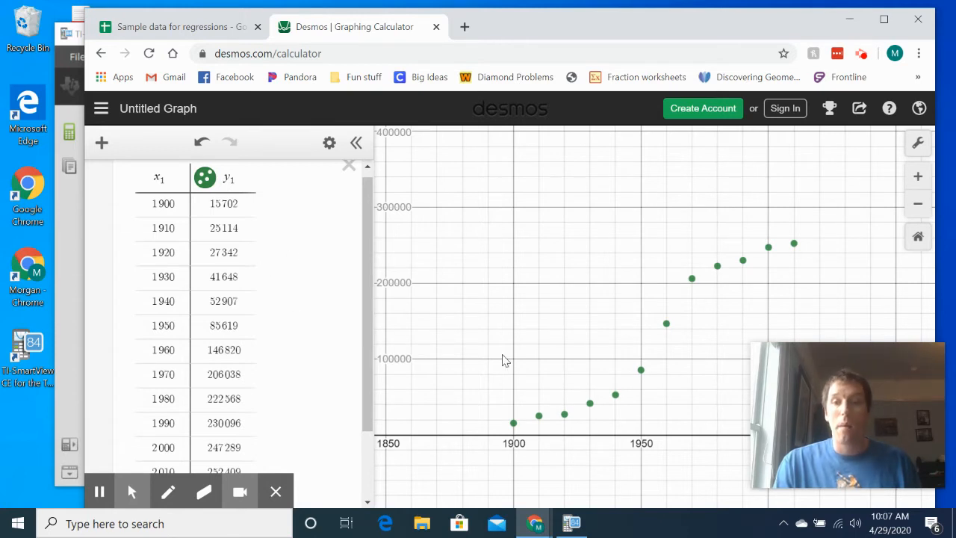
- Select the empty expression below the data table, then switch to TI-SmartView and check the stored Y= equations before returning to the home screen
left_click_drag(369, 207, 370, 272)
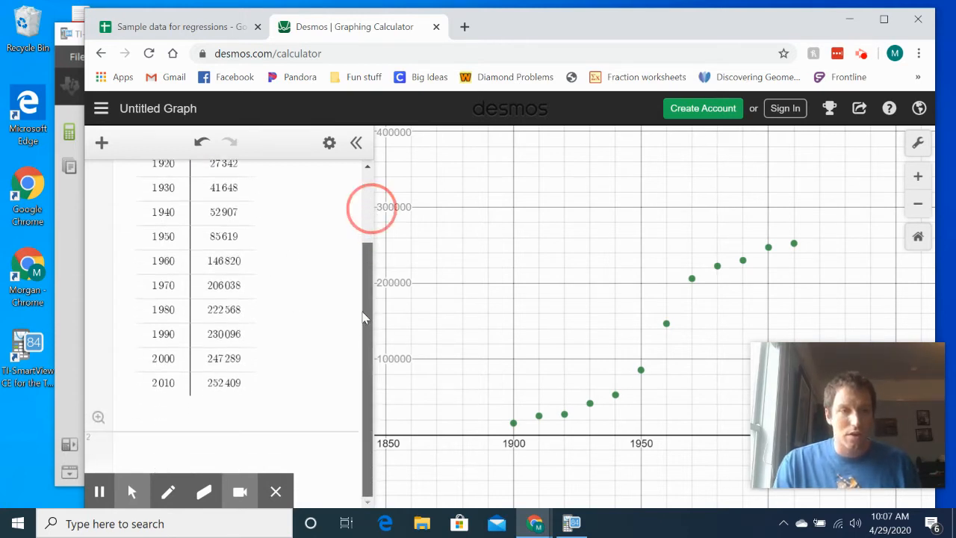
left_click(169, 451)
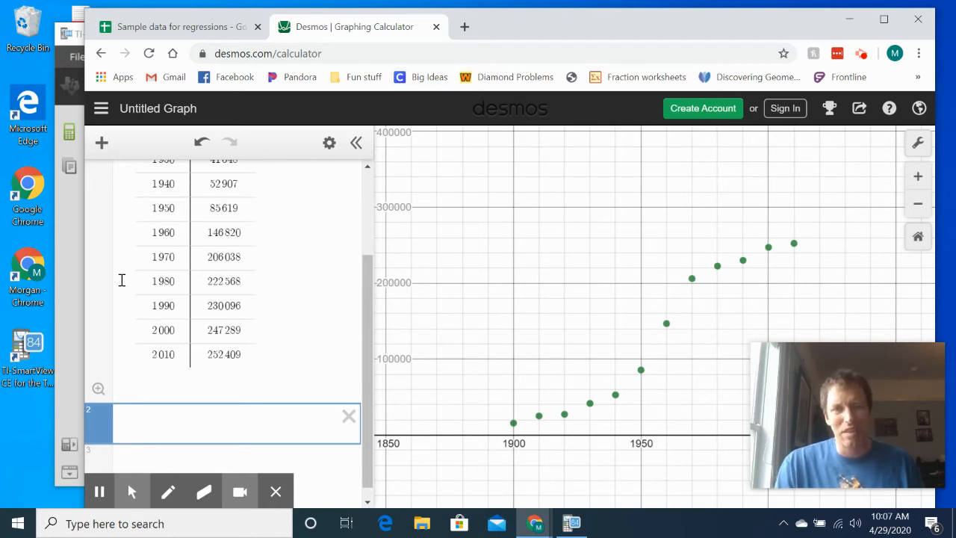
left_click(65, 284)
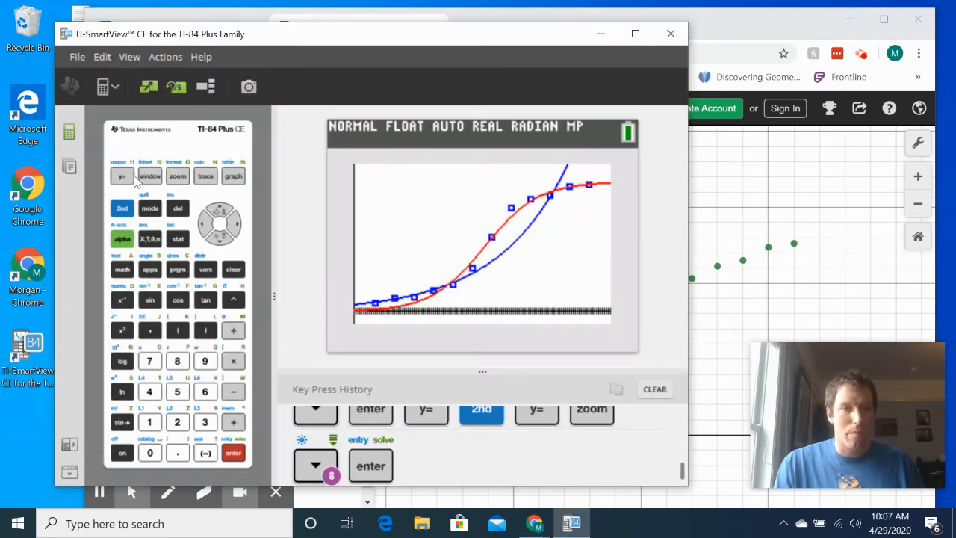
left_click(130, 177)
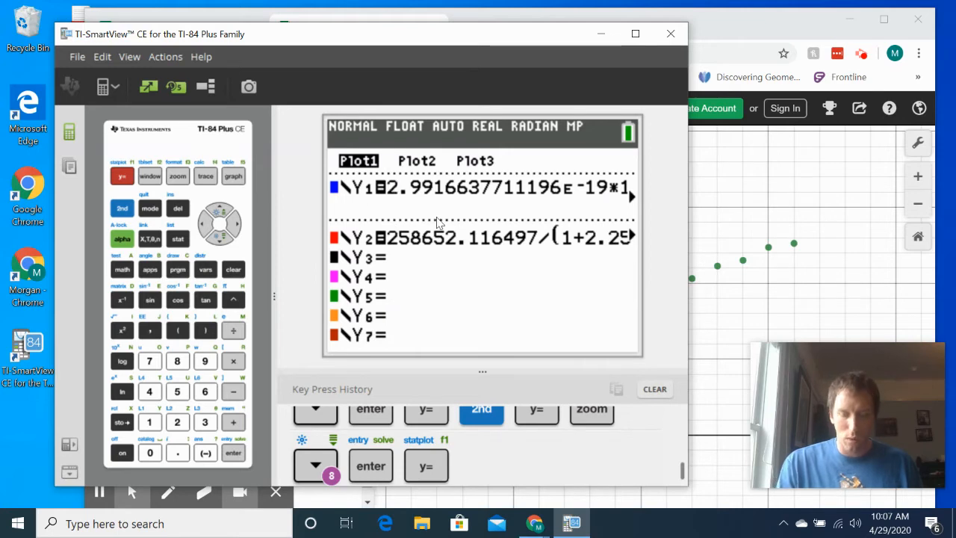
left_click(123, 209)
left_click(148, 210)
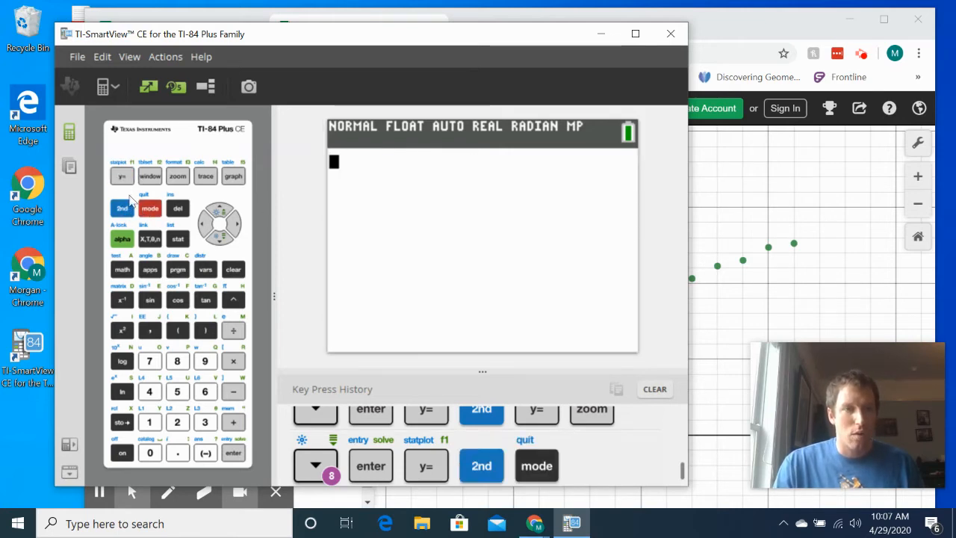
- Run a Logistic regression on the calculator with Xlist L1 and Ylist L2, leaving Store RegEQ blank
left_click(178, 240)
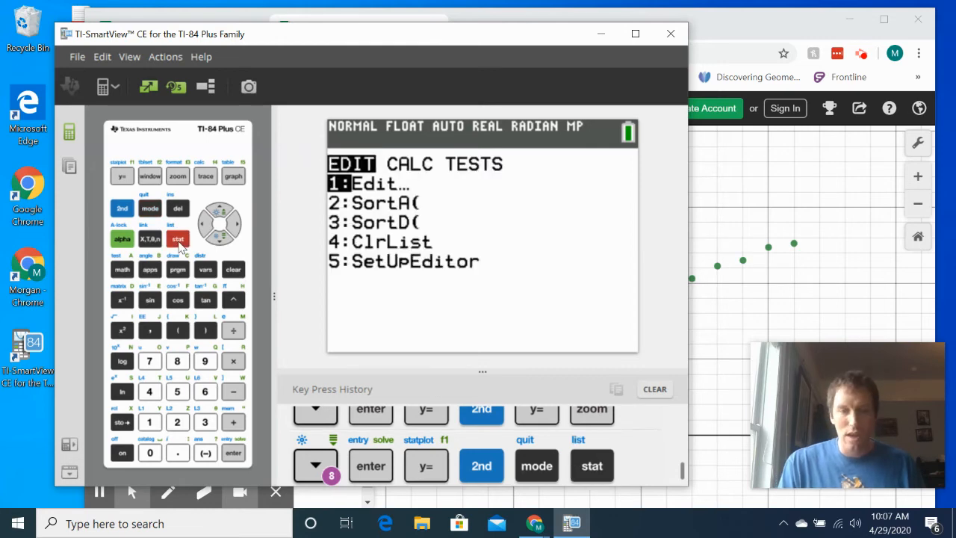
key("Right")
key("Down")
key("Down")
key("Down")
key("Down")
key("Down")
key("Down")
key("Down")
key("Down")
key("Down")
key("Down")
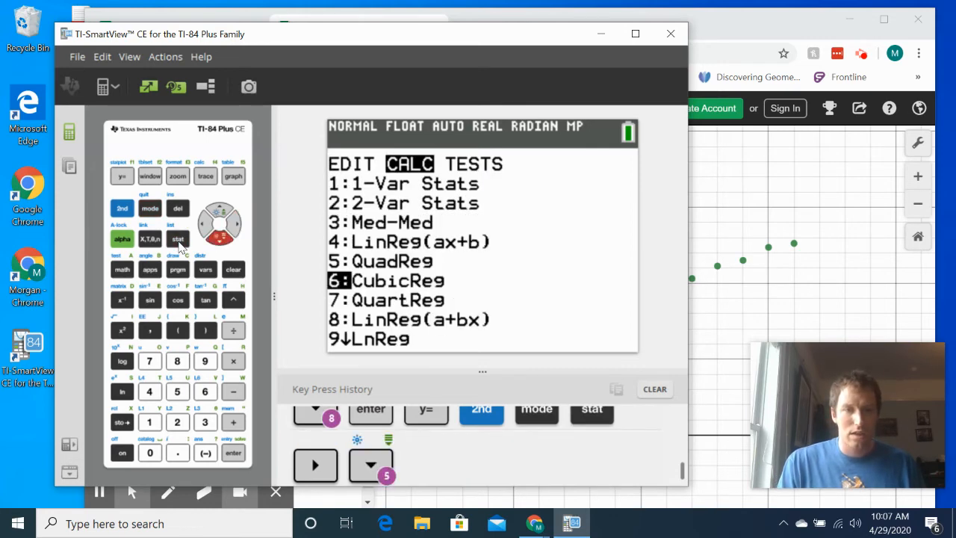
key("Down")
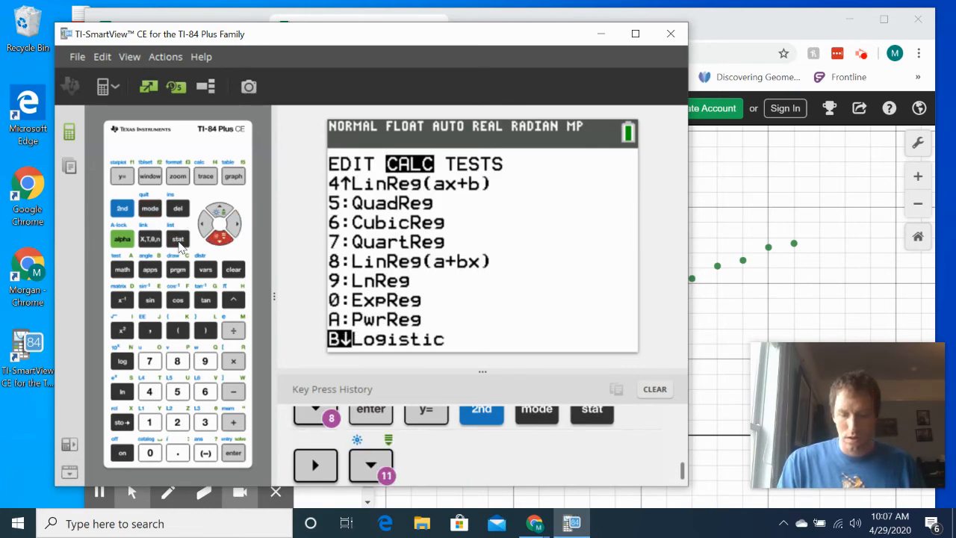
key("Return")
key("Down")
key("Down")
key("Down")
key("Down")
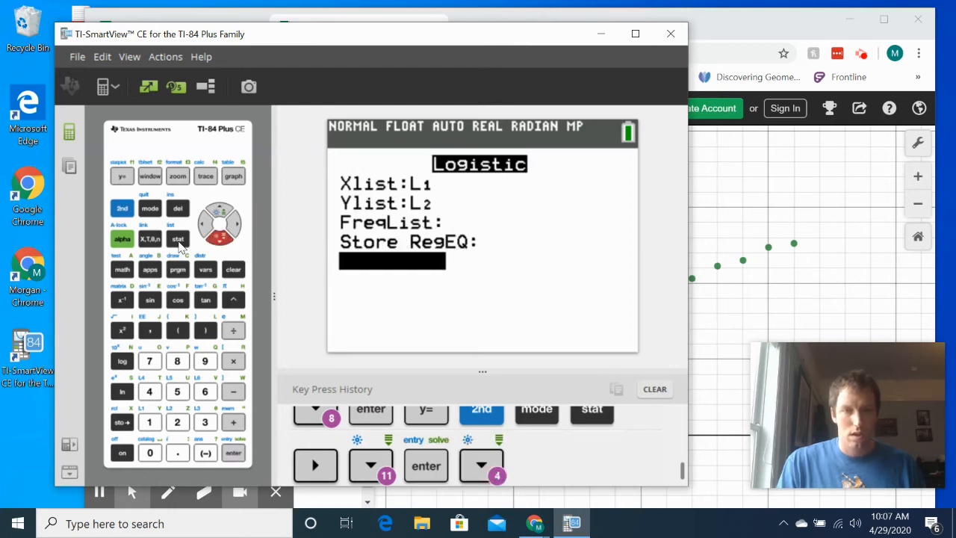
key("Return")
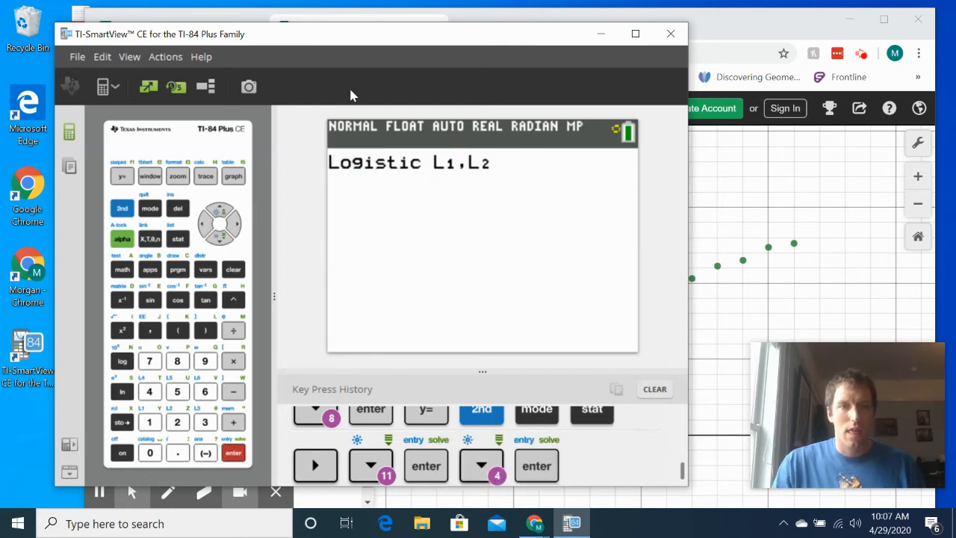
- Begin the second Desmos expression with y = and arrange the calculator and browser windows side by side so the regression coefficients stay readable
left_click_drag(375, 43, 670, 50)
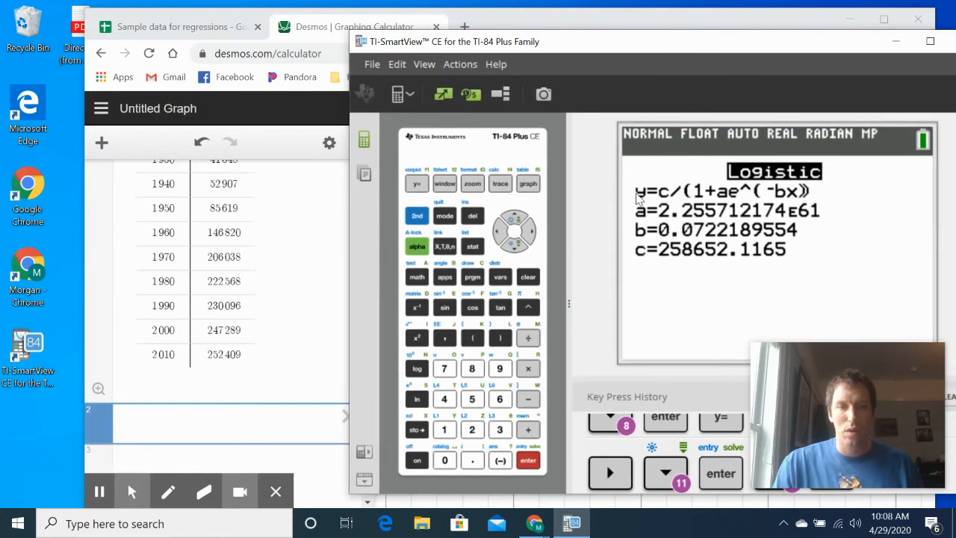
left_click(224, 421)
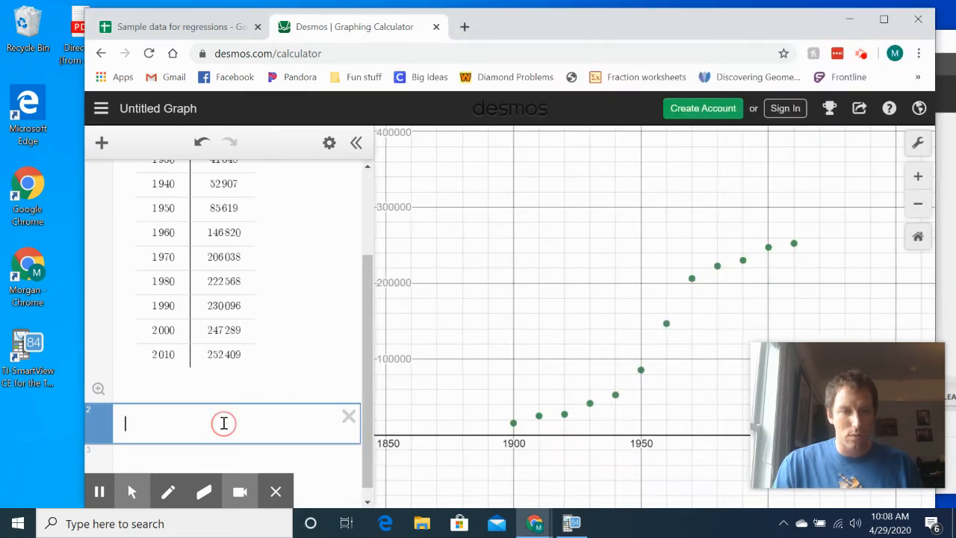
type("y=")
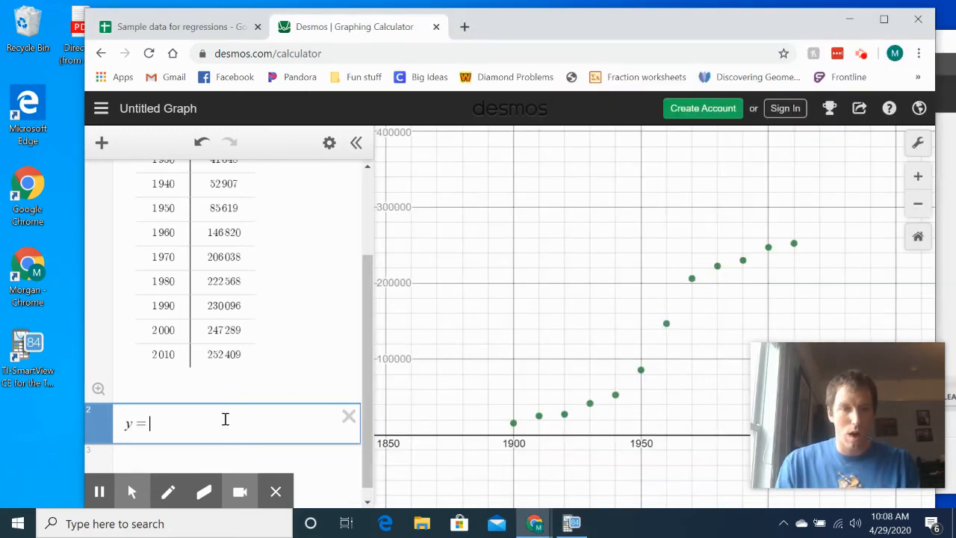
left_click(572, 525)
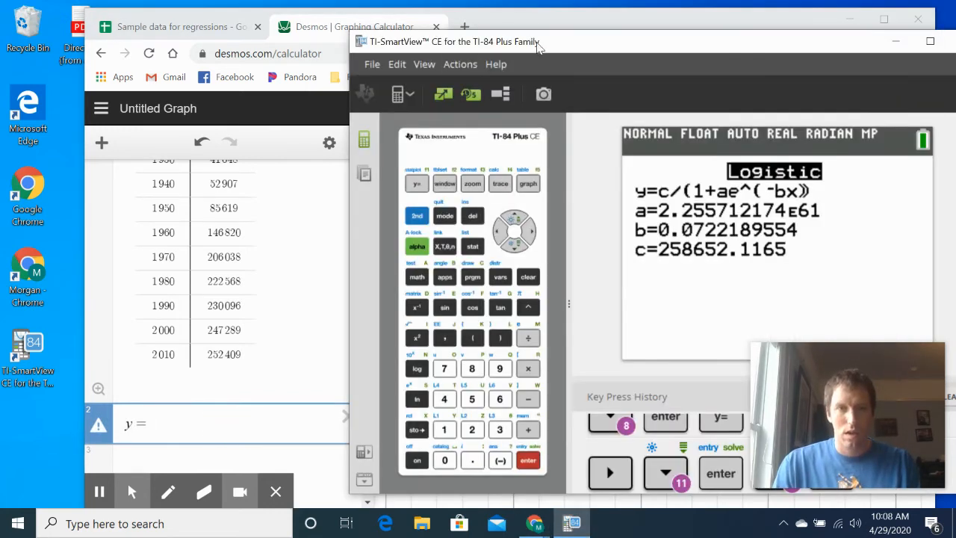
left_click_drag(635, 29, 101, 69)
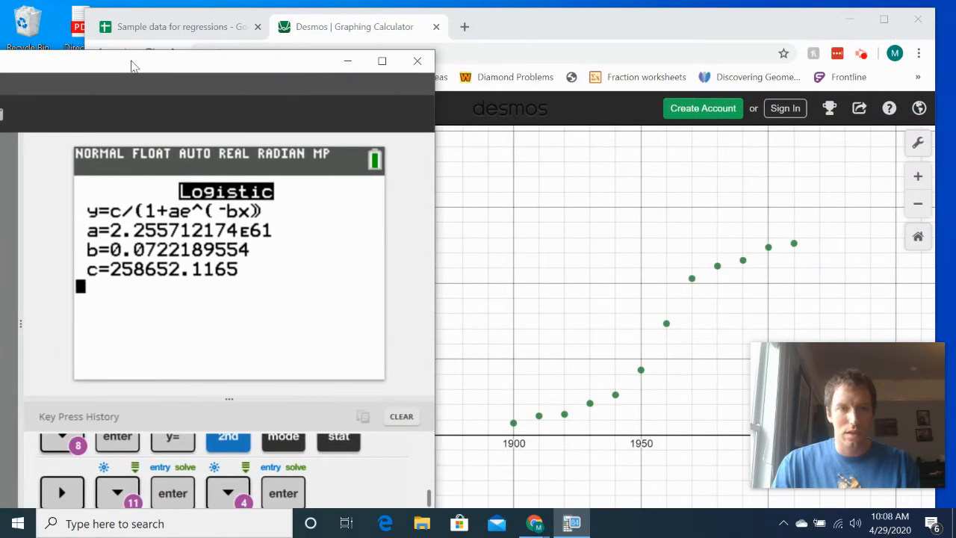
left_click_drag(554, 34, 871, 29)
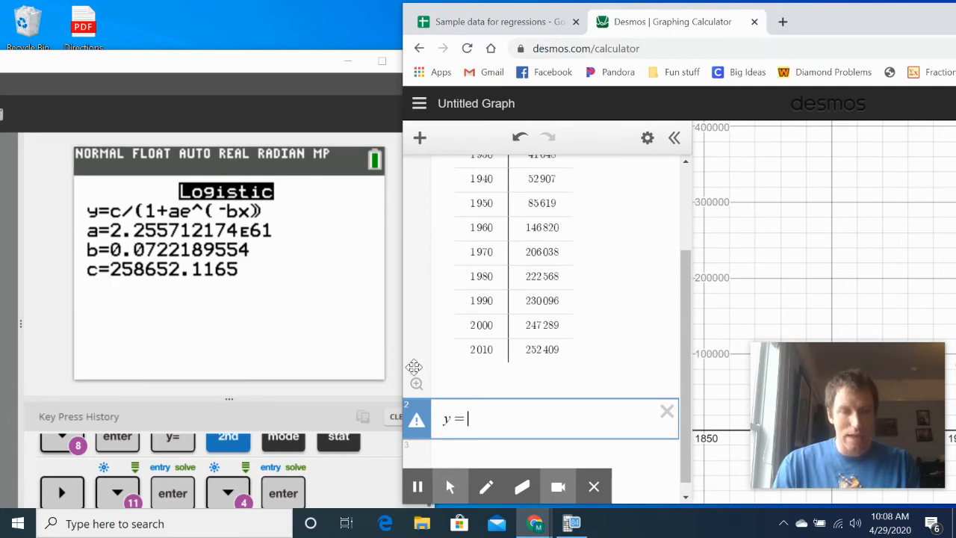
- Enter the logistic coefficient c, 258652.1165, after y = in the second expression
type("2")
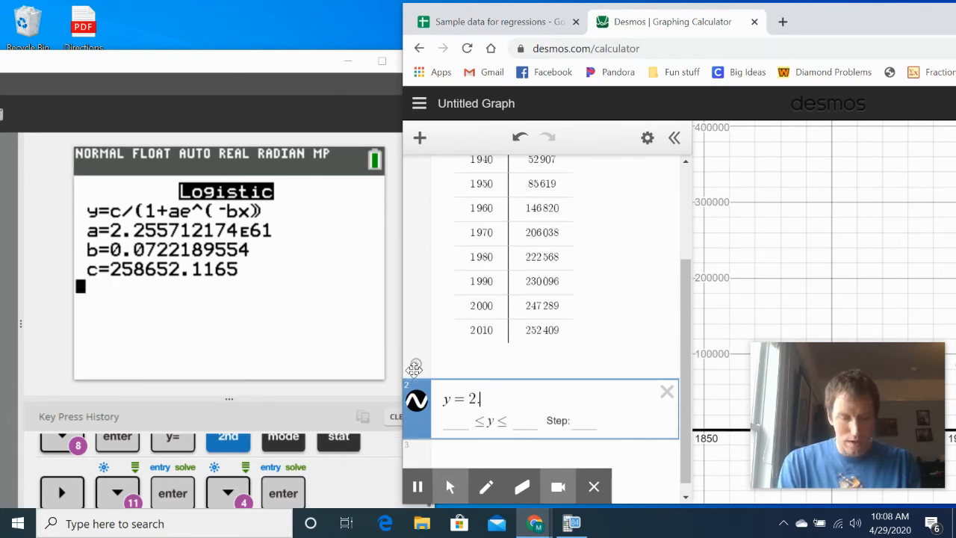
type("5")
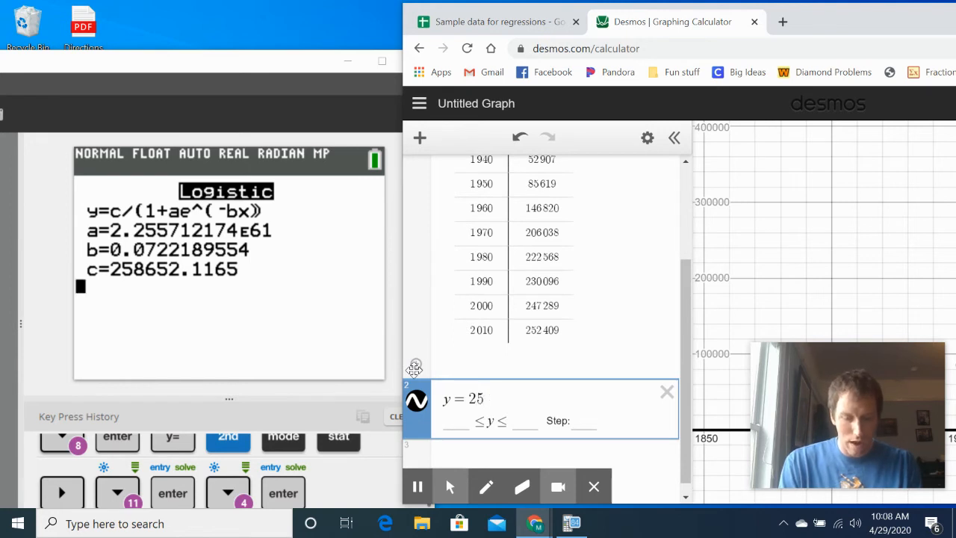
type("865")
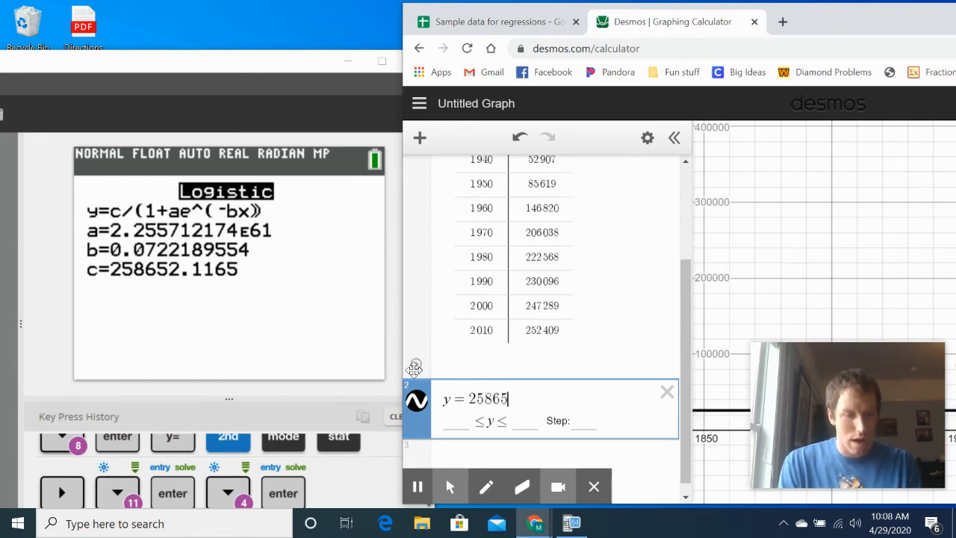
type("2.")
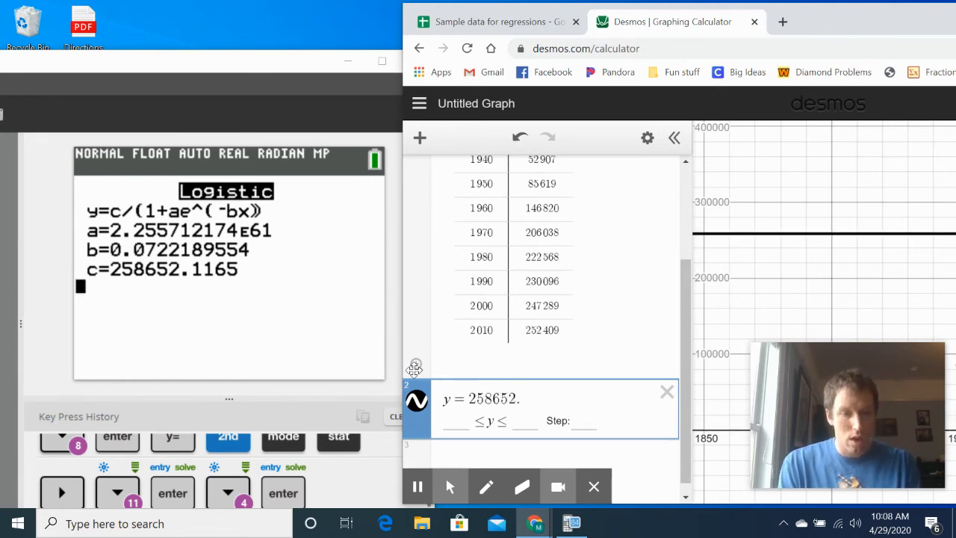
type("1165")
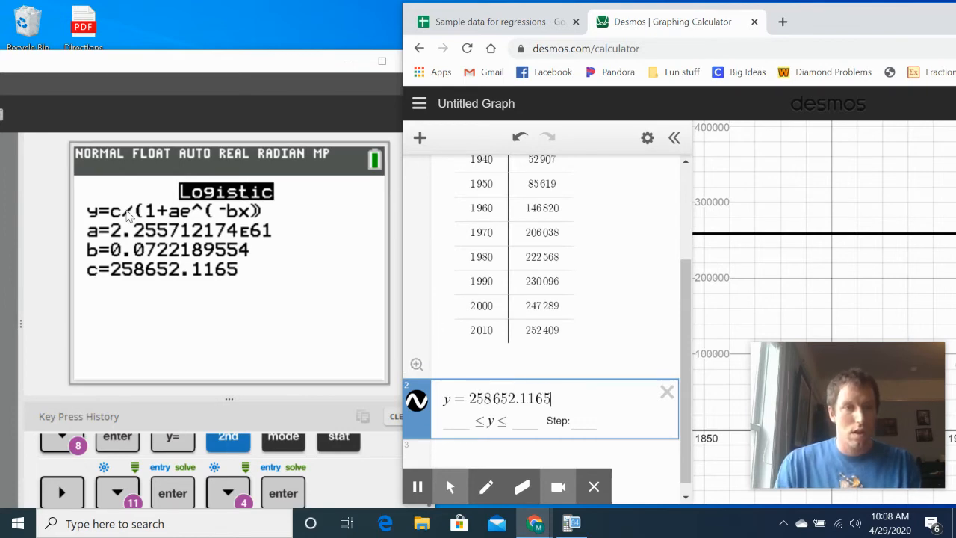
- Turn the second expression into a fraction with 258652.1165 over the denominator 1 + 2.255712174(10)^61
left_click(131, 216)
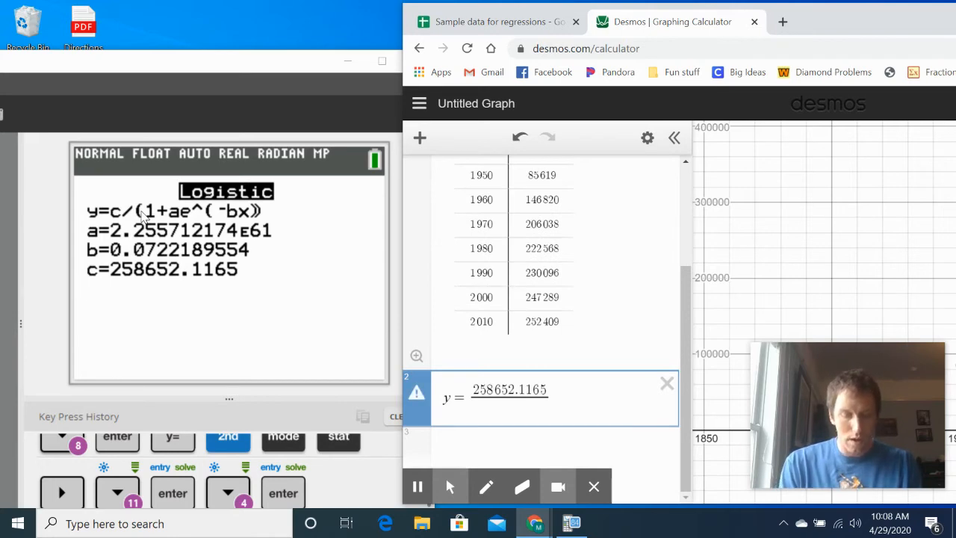
type("1+")
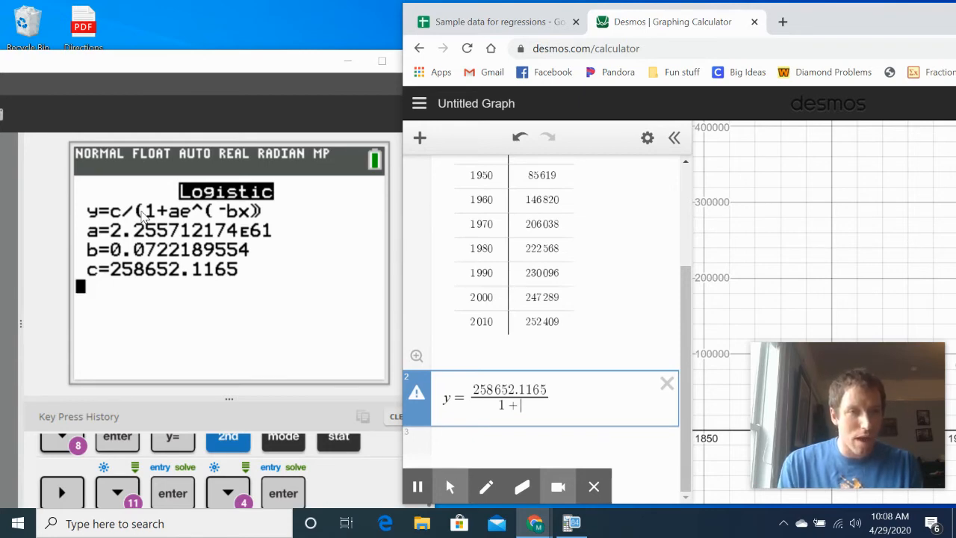
type("2.2")
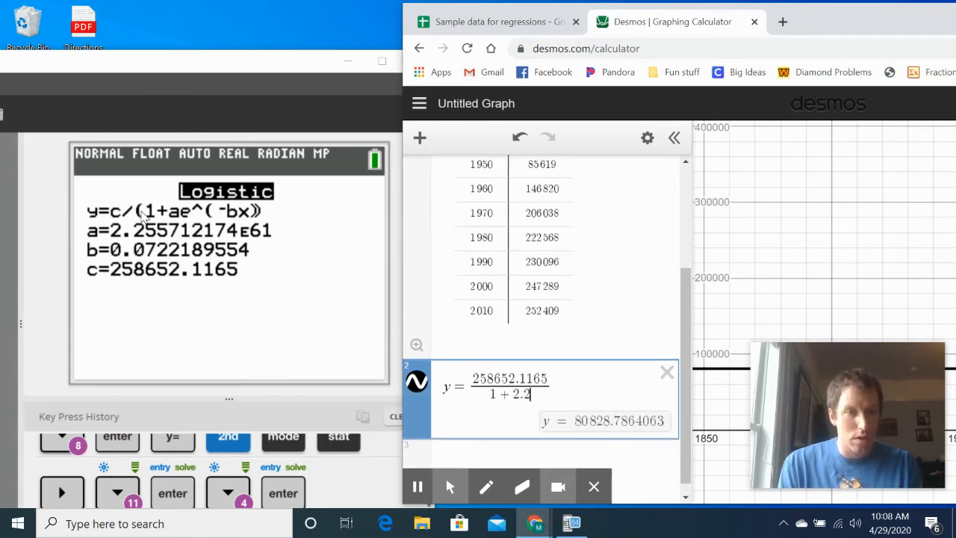
type("55")
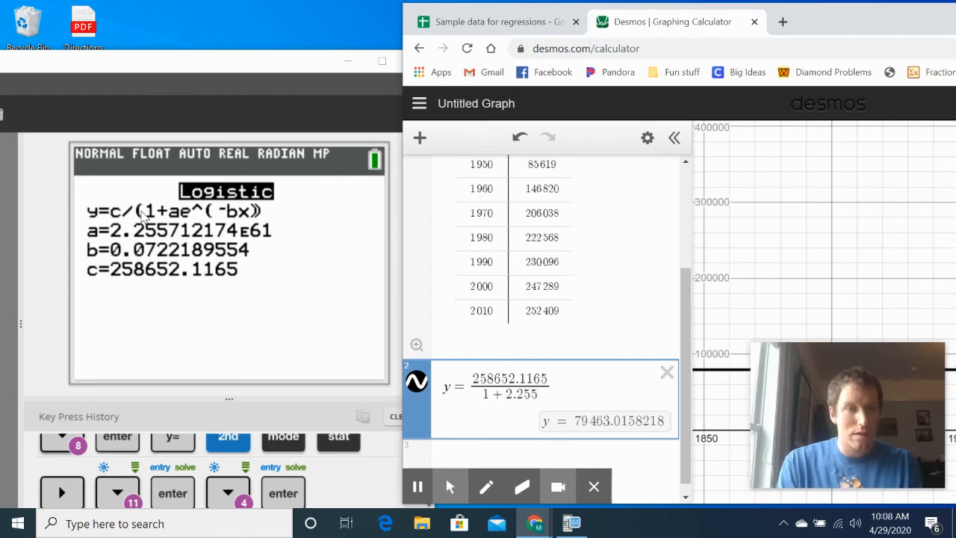
type("7121")
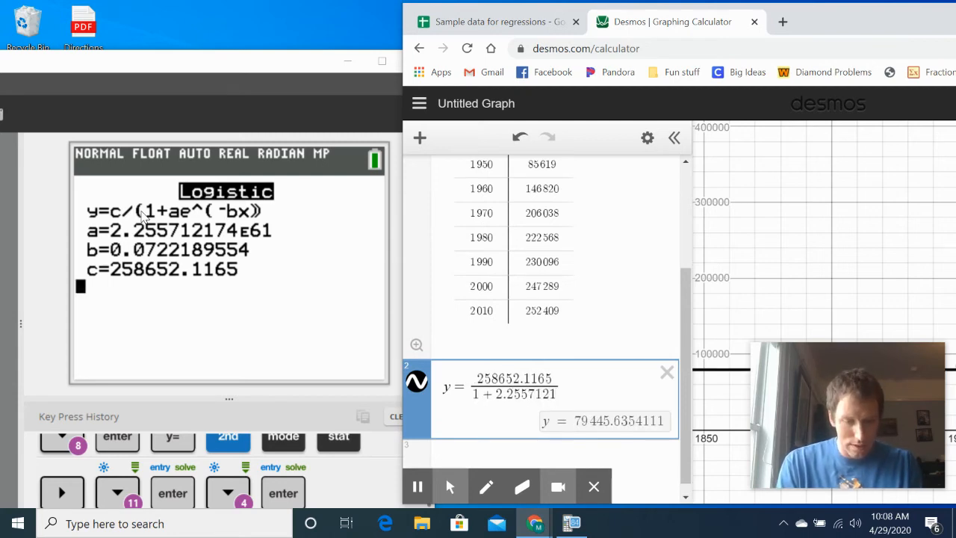
type("74")
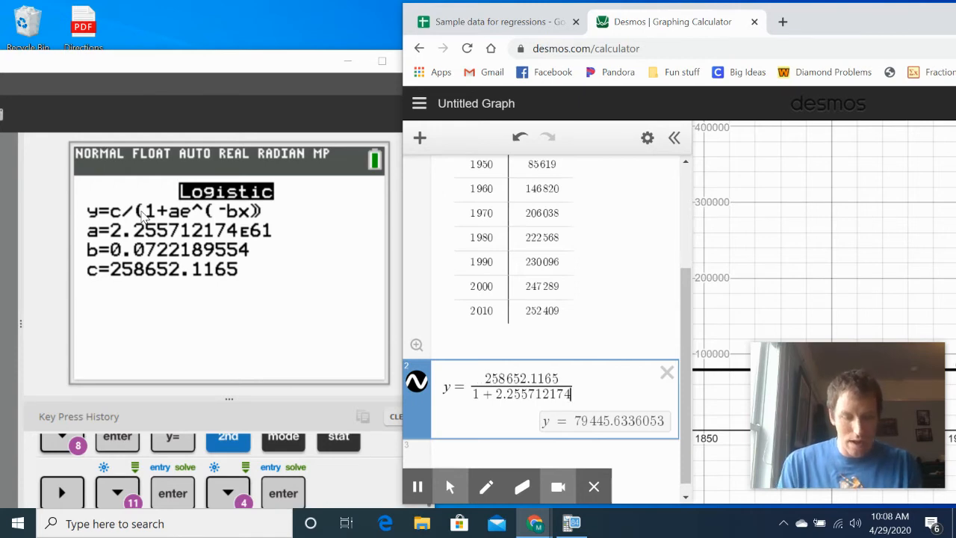
type("(10")
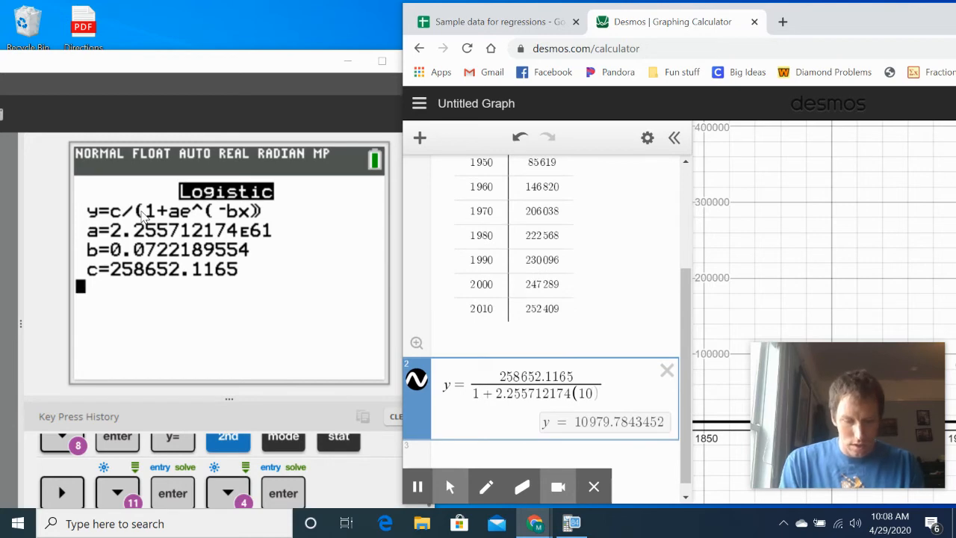
type("^61")
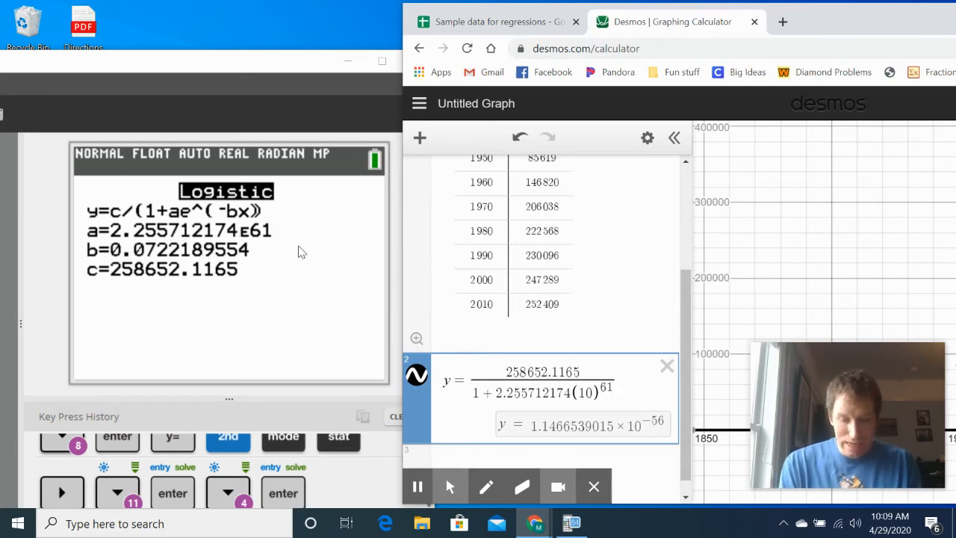
- Multiply the denominator's power-of-ten term by (e)^(-0.0722189554x) and finish the logistic equation
type("(e")
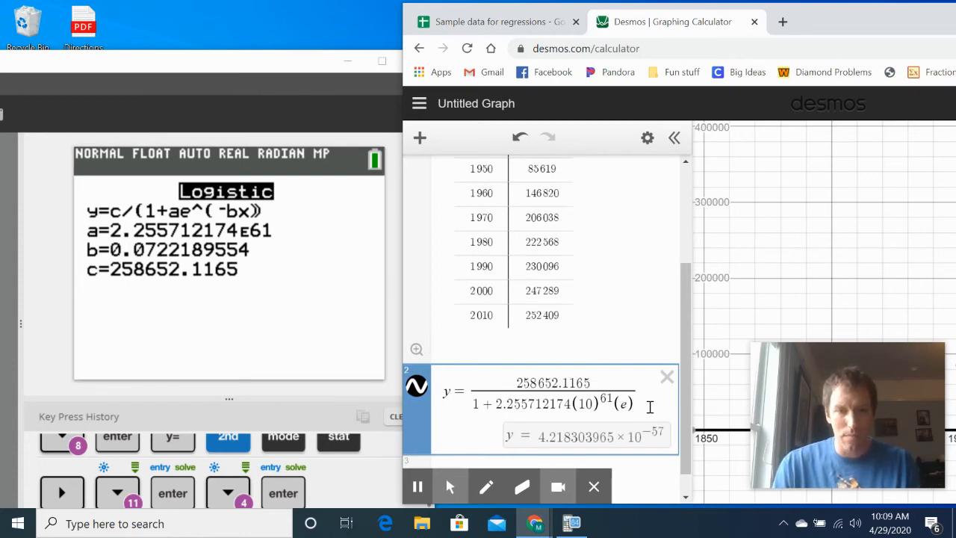
type("^")
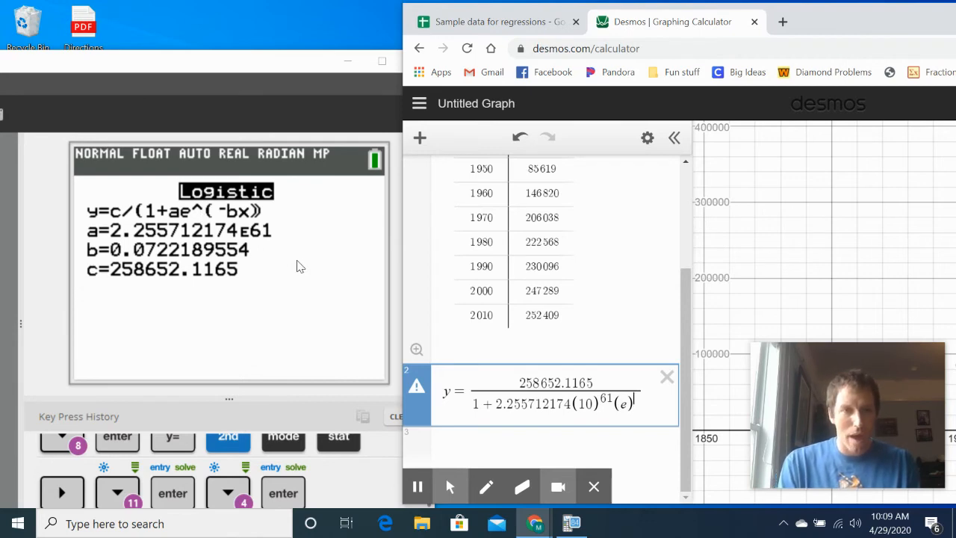
type("^(")
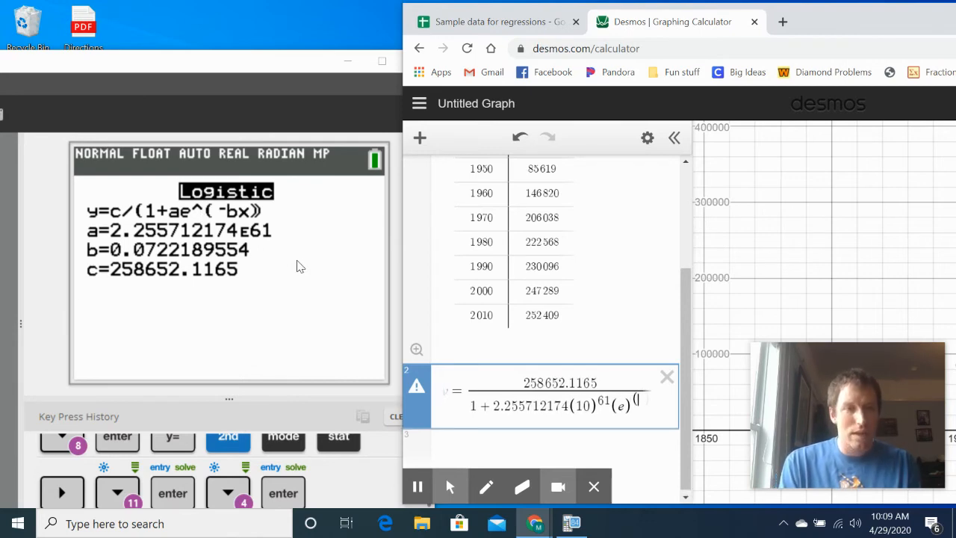
type("-")
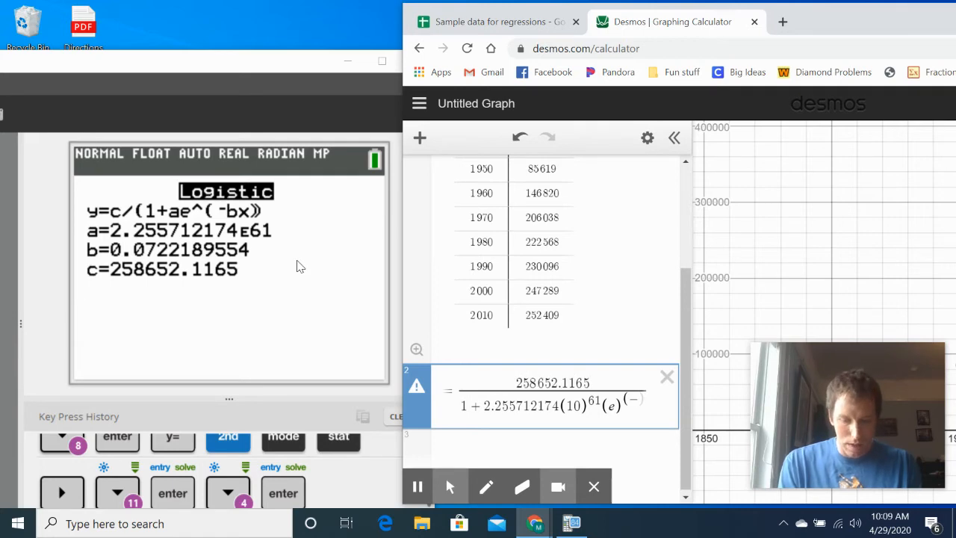
type("0")
type(".072")
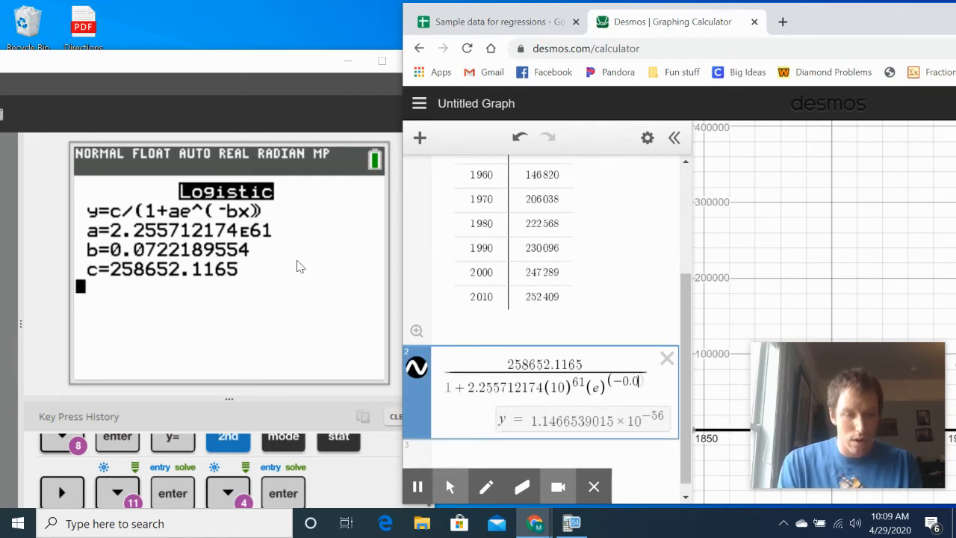
type("2")
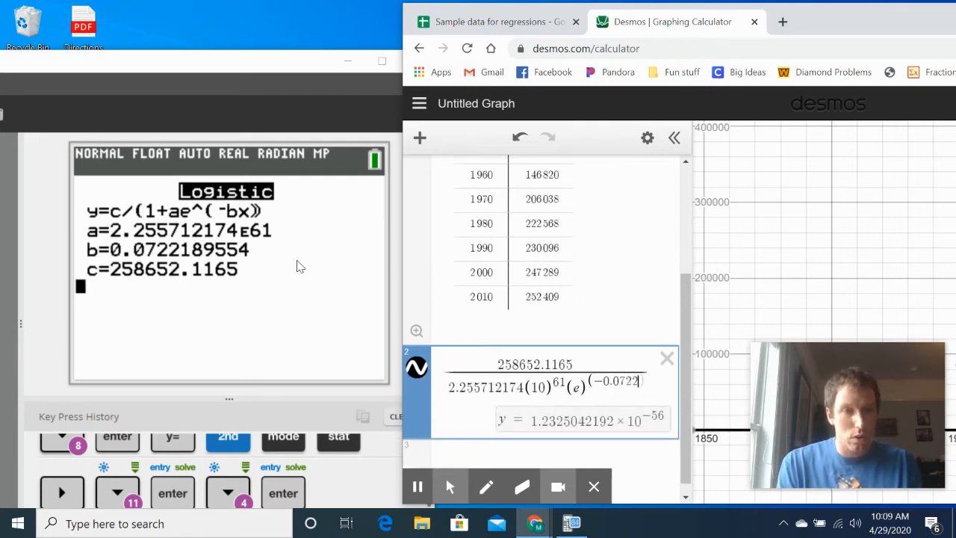
type("18")
type("9")
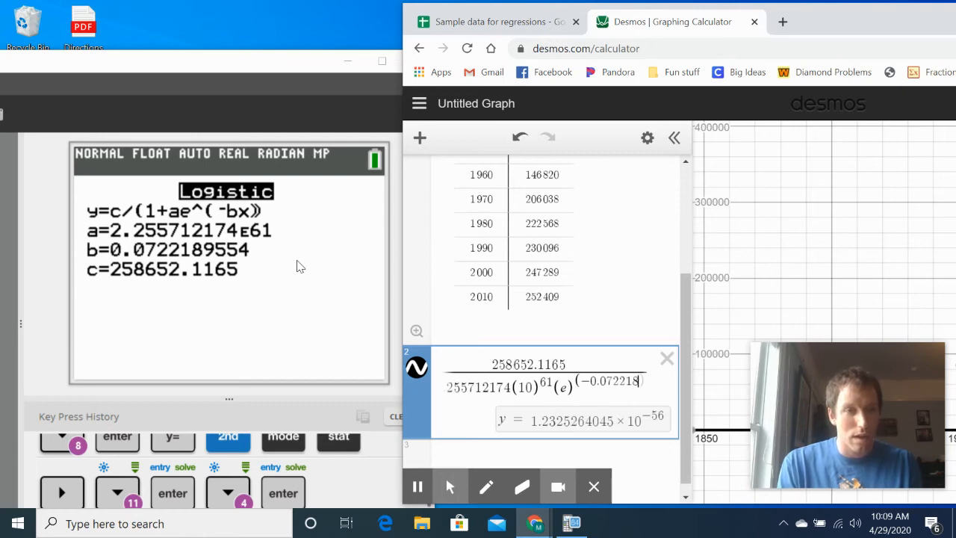
type("554")
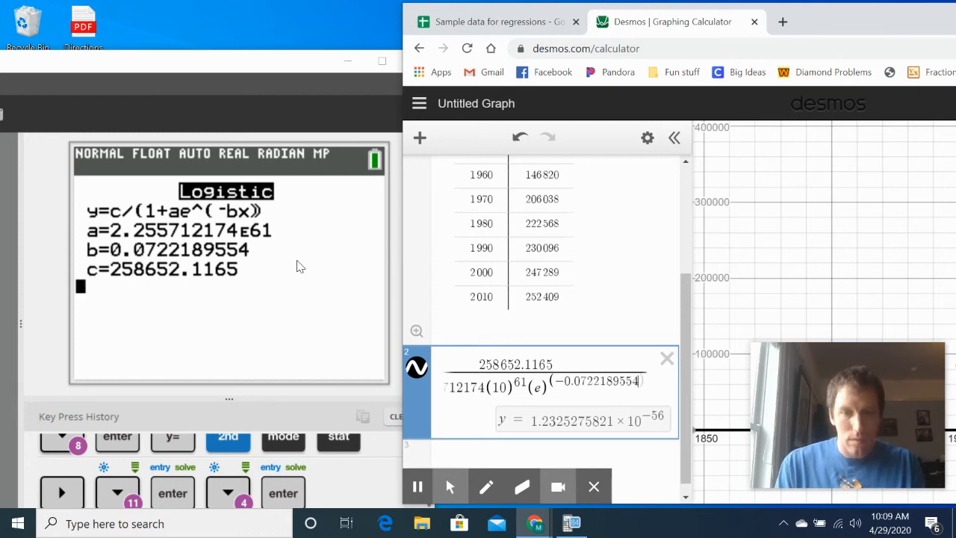
type("x")
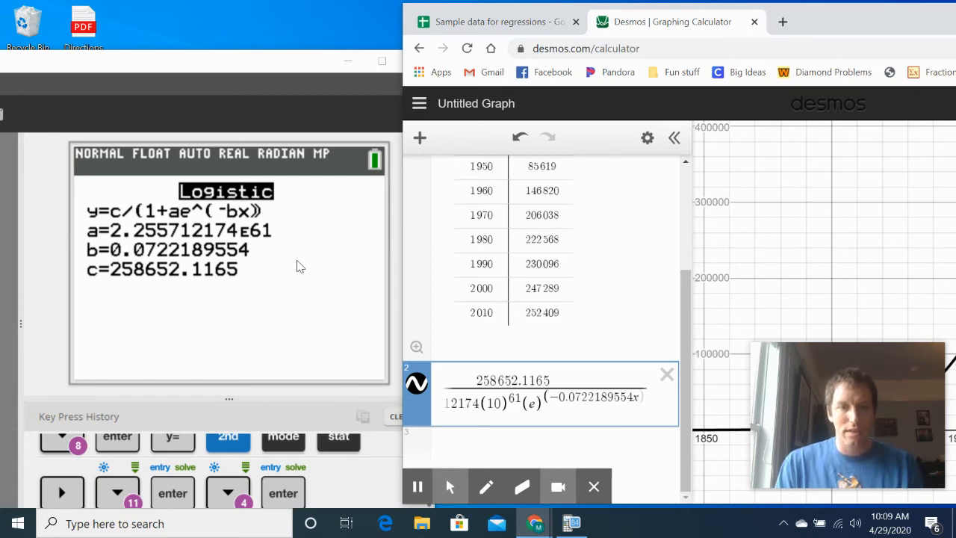
key("Right")
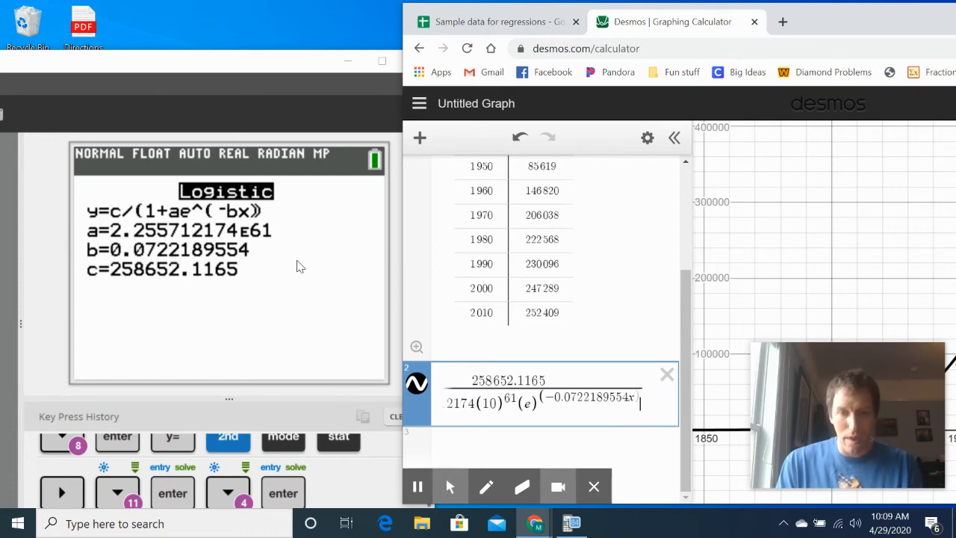
key("Return")
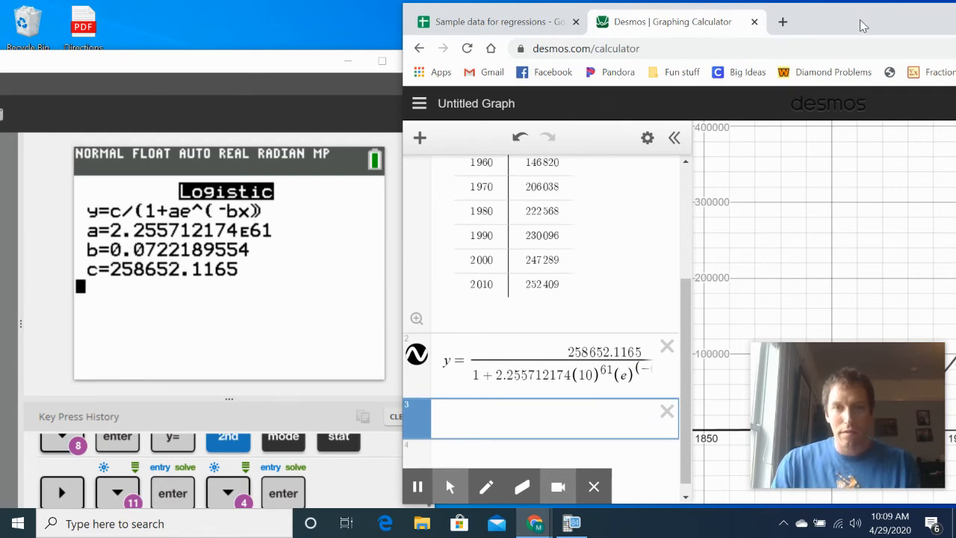
- Move the browser window fully into view and examine how the logistic curve follows the plotted points, including near the x-axis
left_click_drag(862, 26, 461, 29)
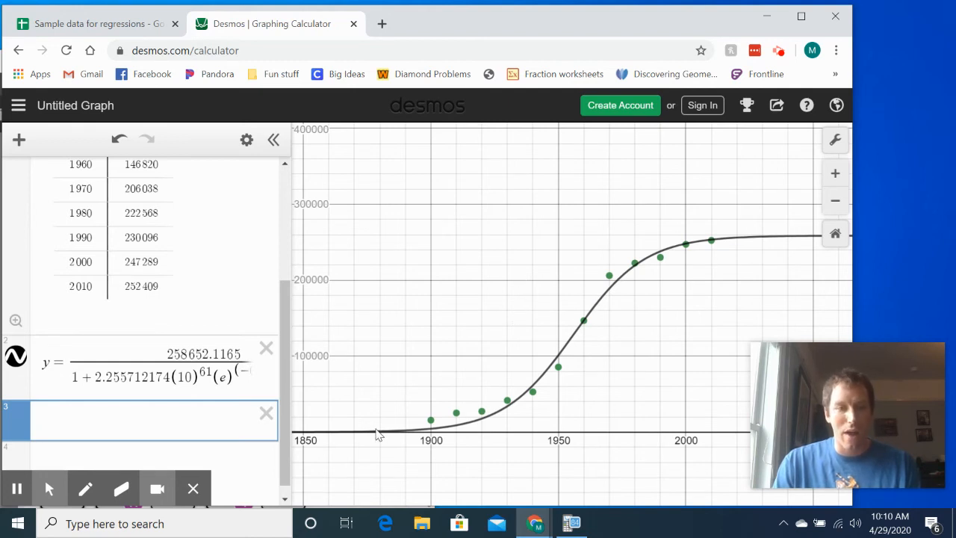
left_click_drag(377, 438, 396, 441)
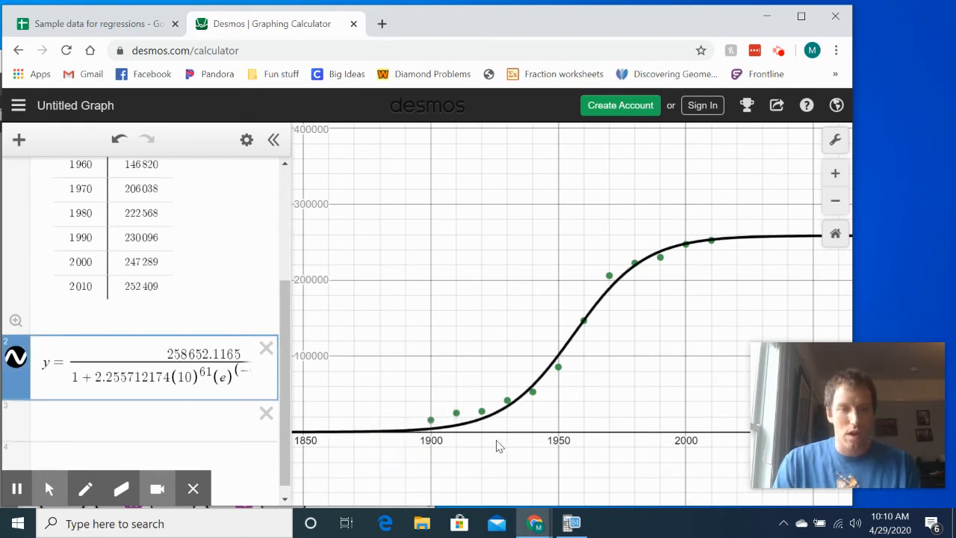
left_click_drag(507, 439, 518, 487)
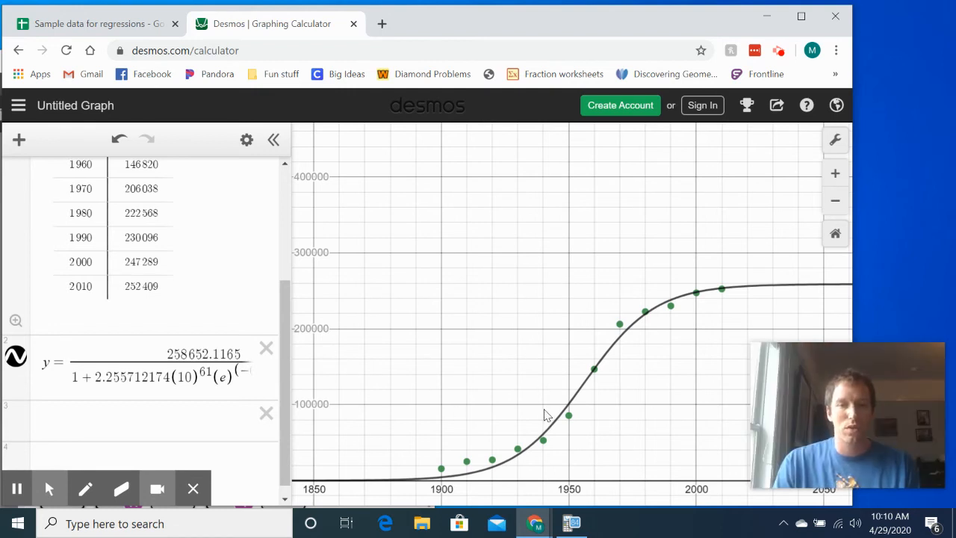
- Revisit the population chart in the Sample data for regressions spreadsheet, then switch to TI-SmartView and move its window fully on screen
left_click(114, 28)
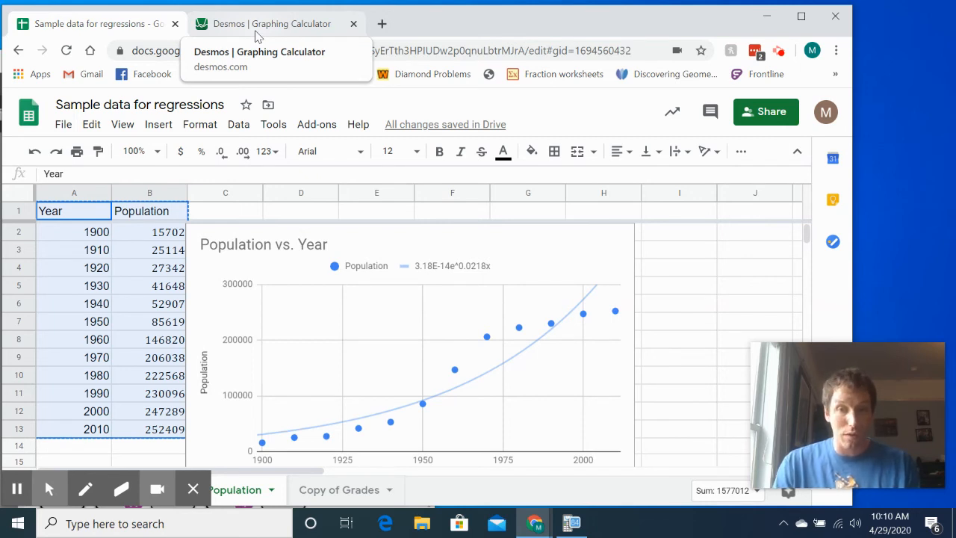
left_click(573, 522)
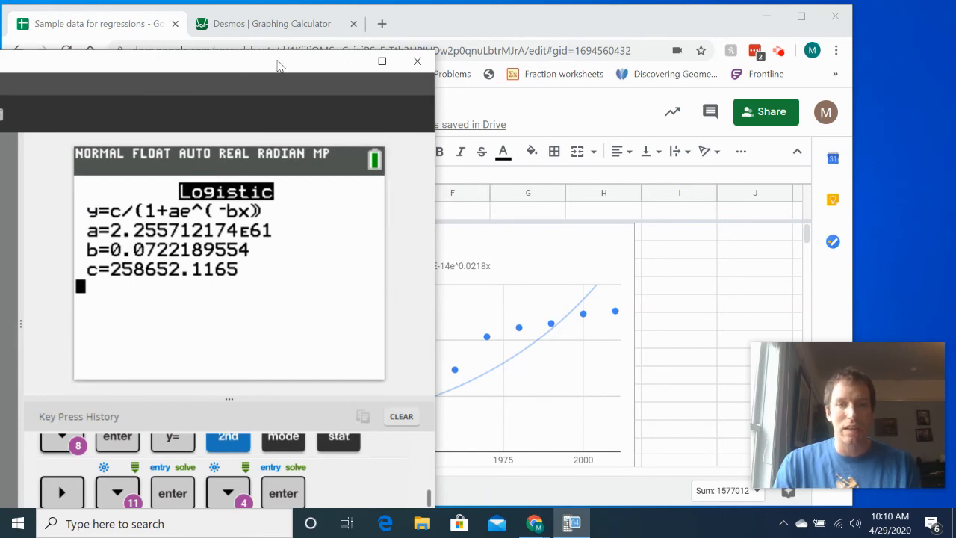
left_click_drag(277, 65, 471, 40)
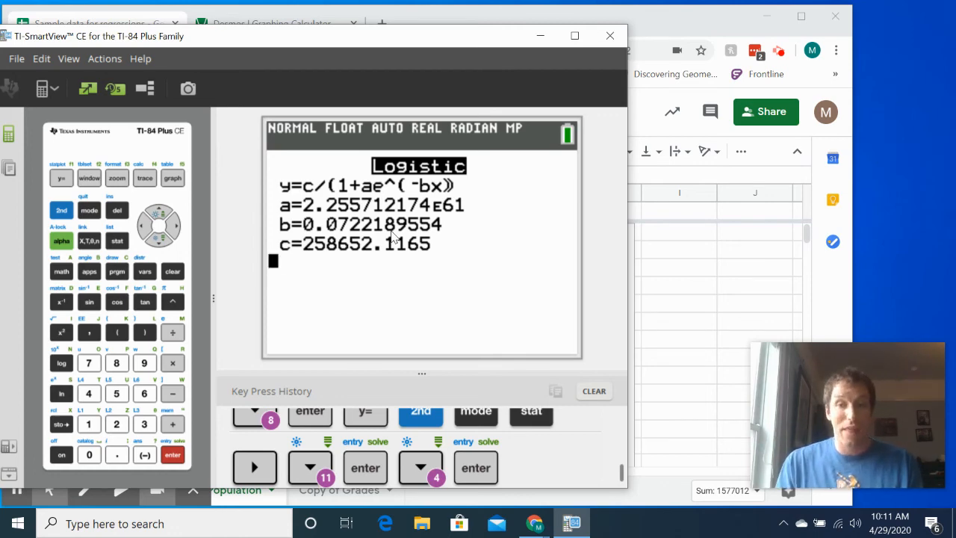
- Fill list L3 in the calculator's list editor with the stored residuals list RESID
left_click(116, 245)
key("Return")
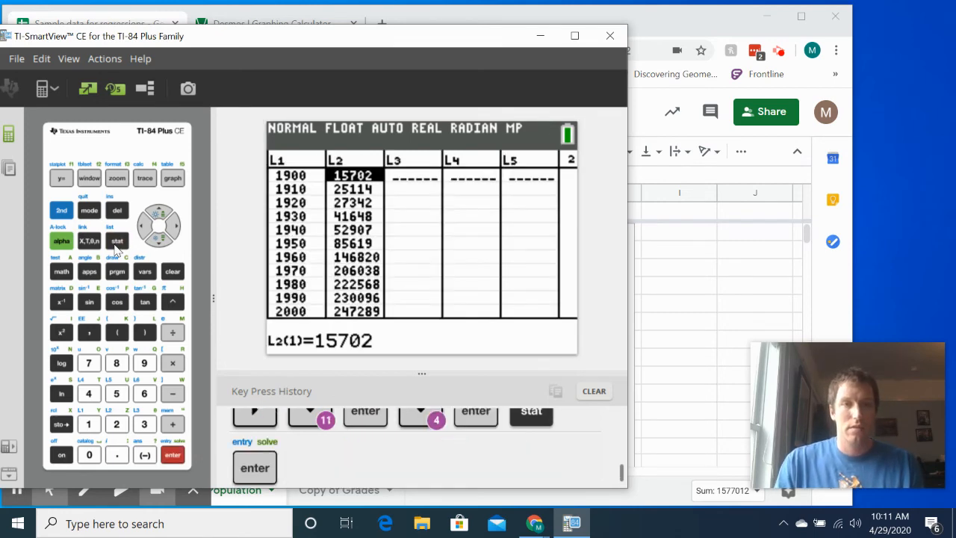
key("Right")
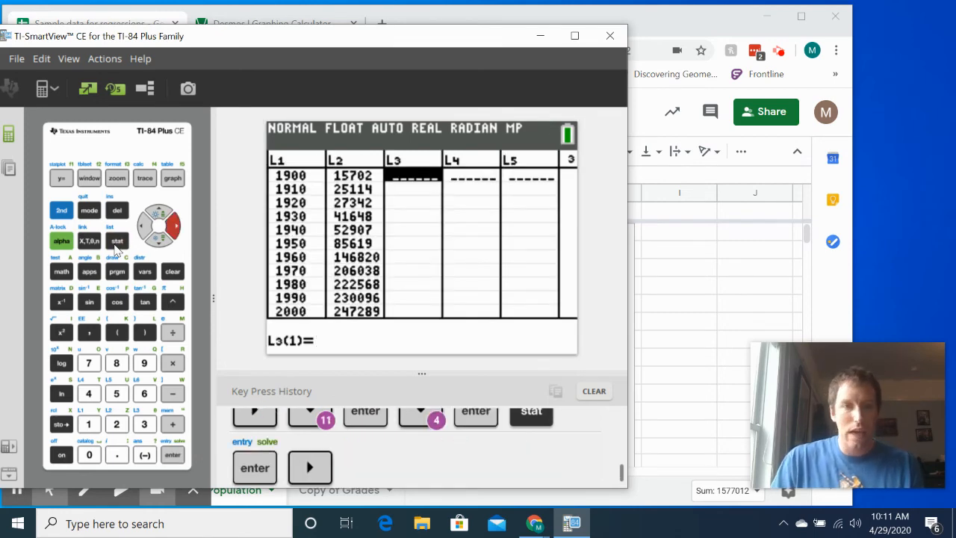
key("Up")
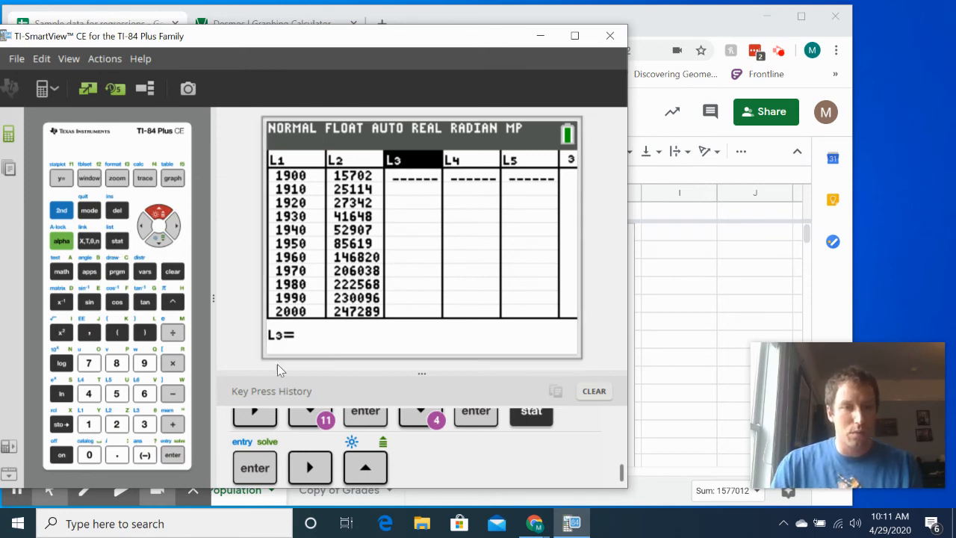
key("Return")
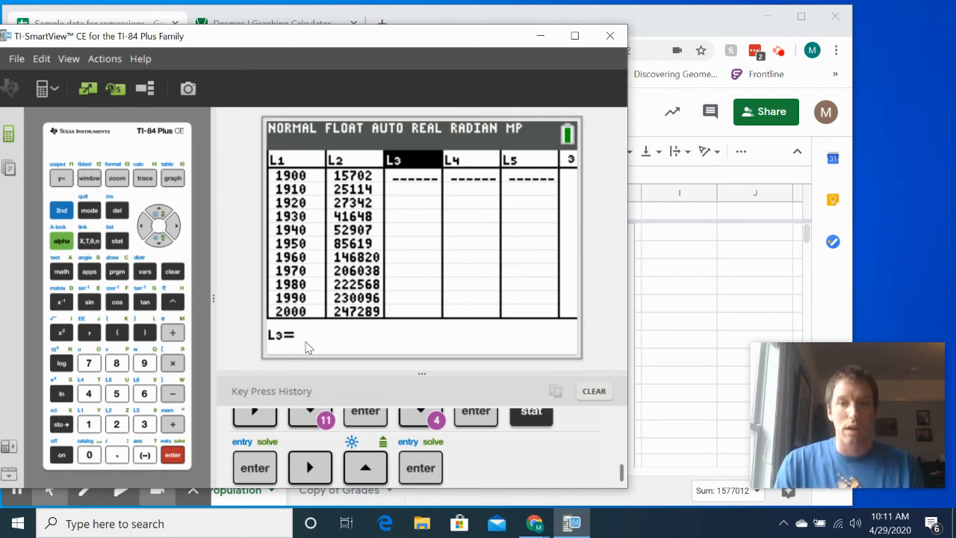
left_click(63, 216)
left_click(124, 245)
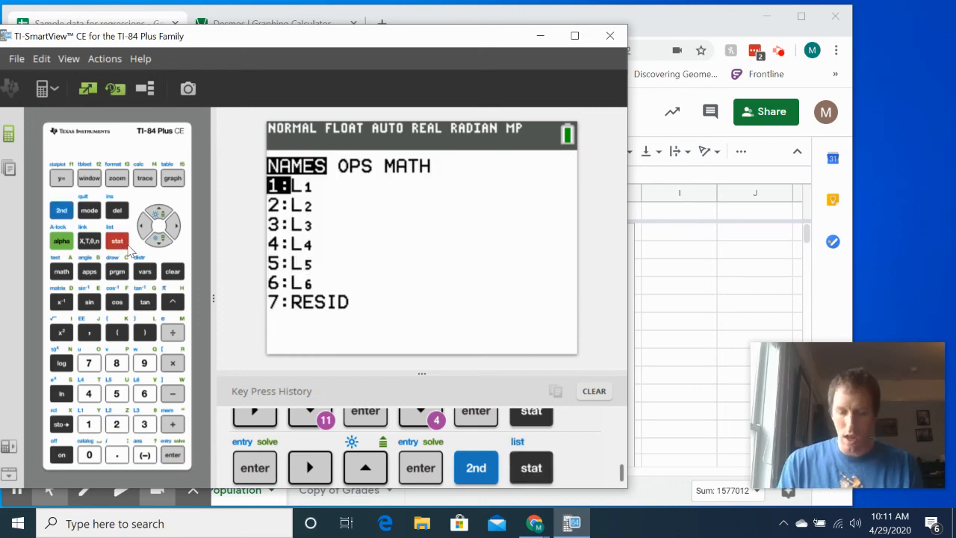
key("Down")
key("Down")
key("Down")
key("Down")
key("Down")
key("Down")
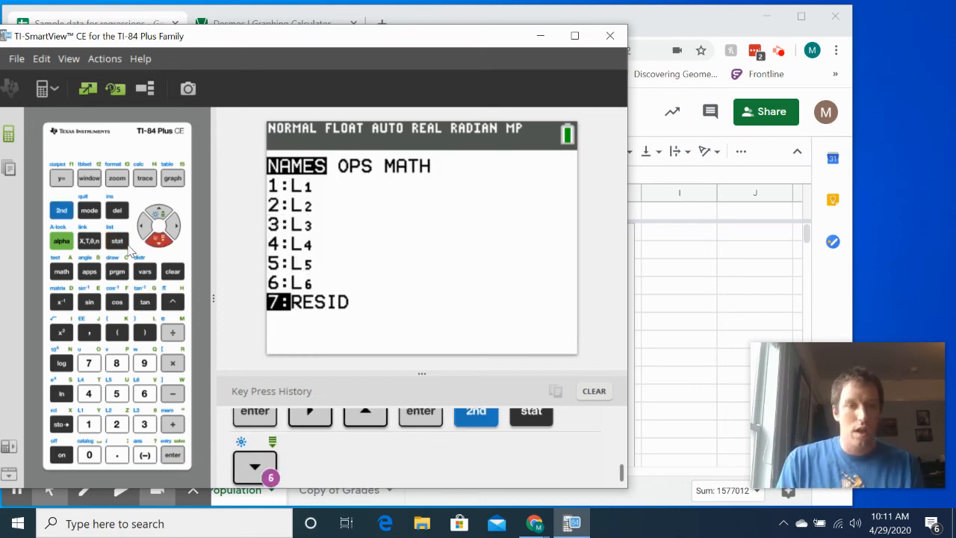
key("Return")
key("Return")
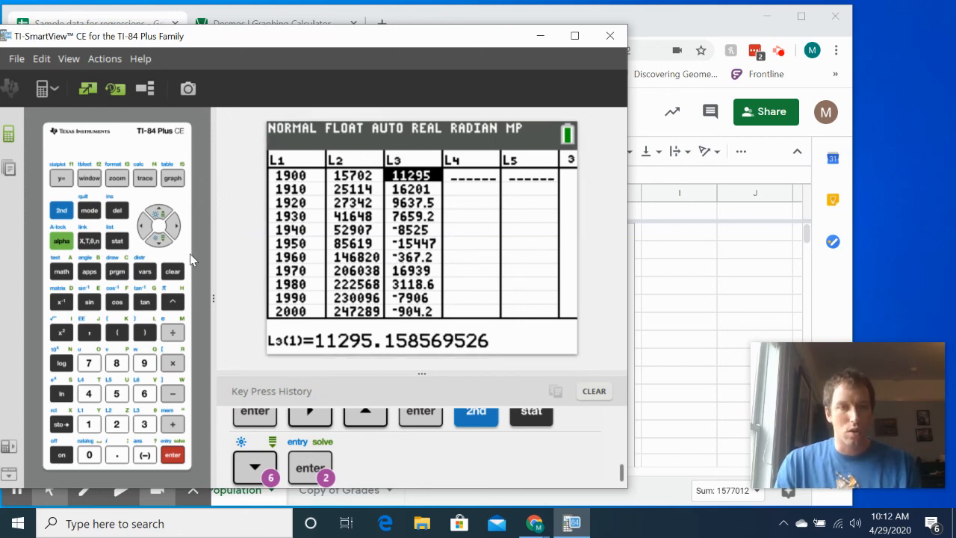
- Calculate 1-Var Stats on the calculator for list L3, leaving FreqList blank
left_click(117, 240)
key("Right")
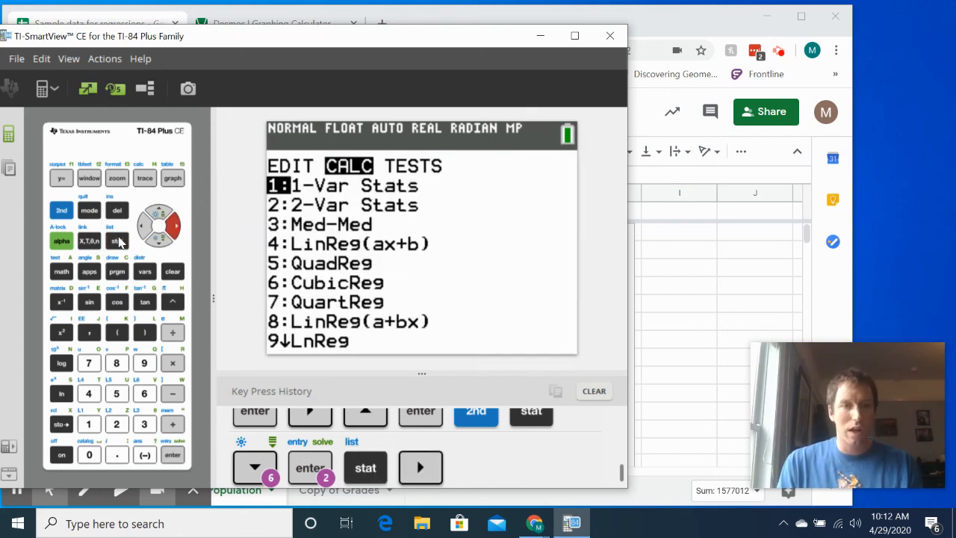
key("Return")
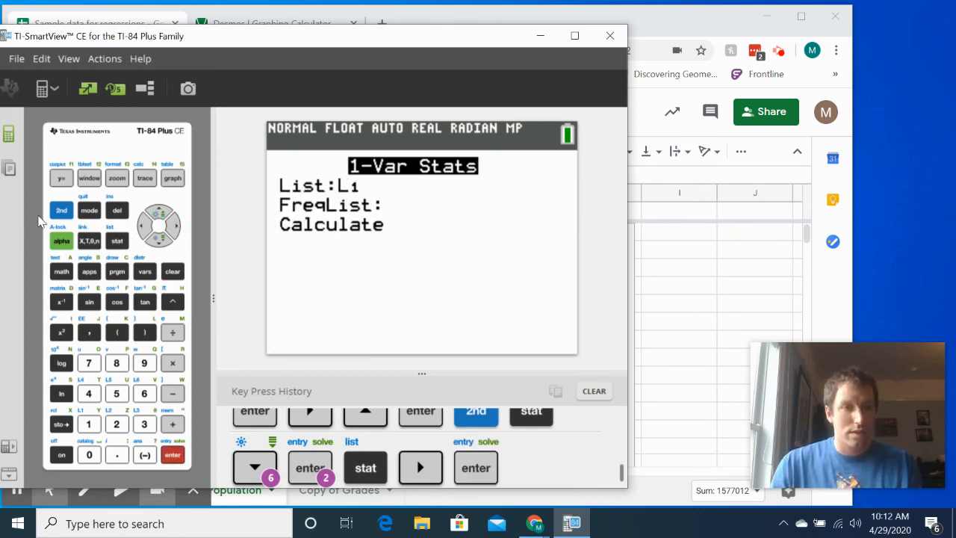
key("shift")
key("3")
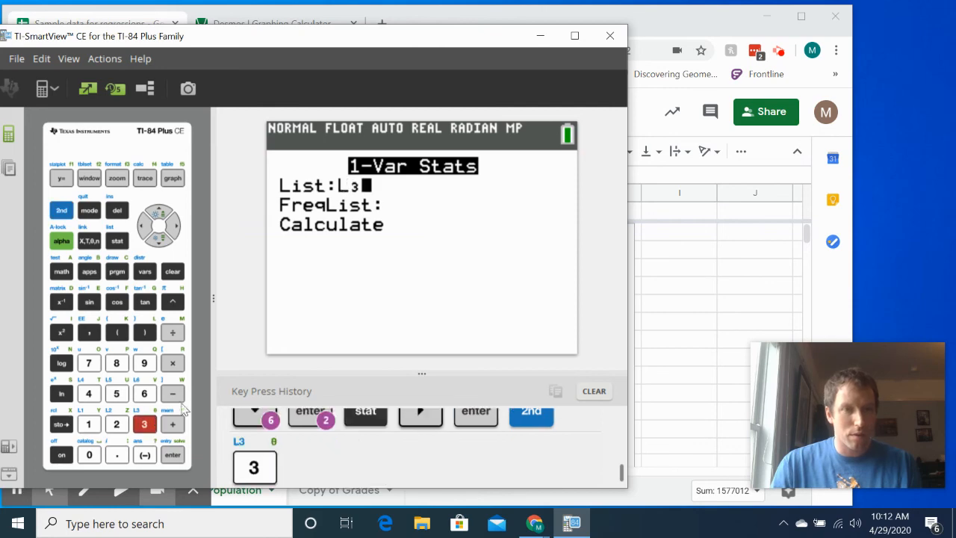
key("Down")
key("Down")
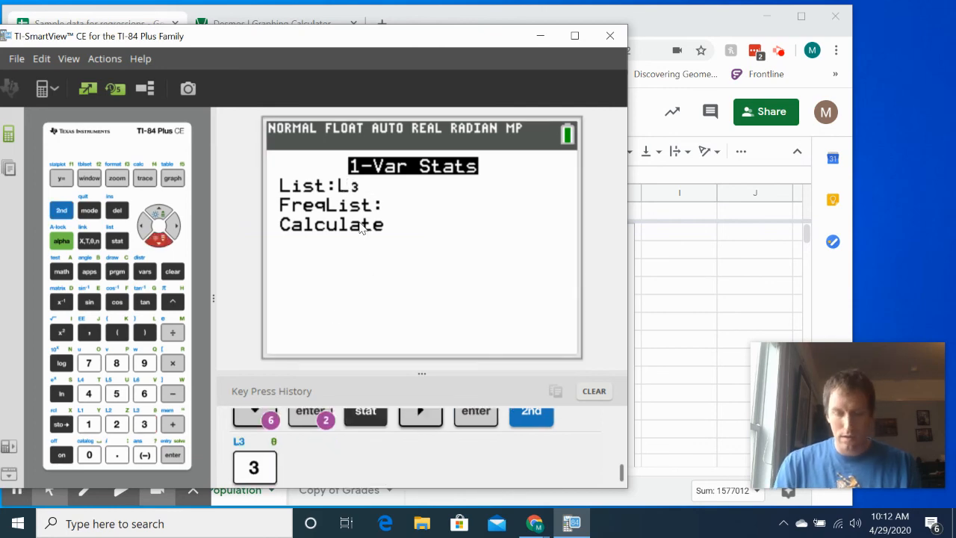
key("Return")
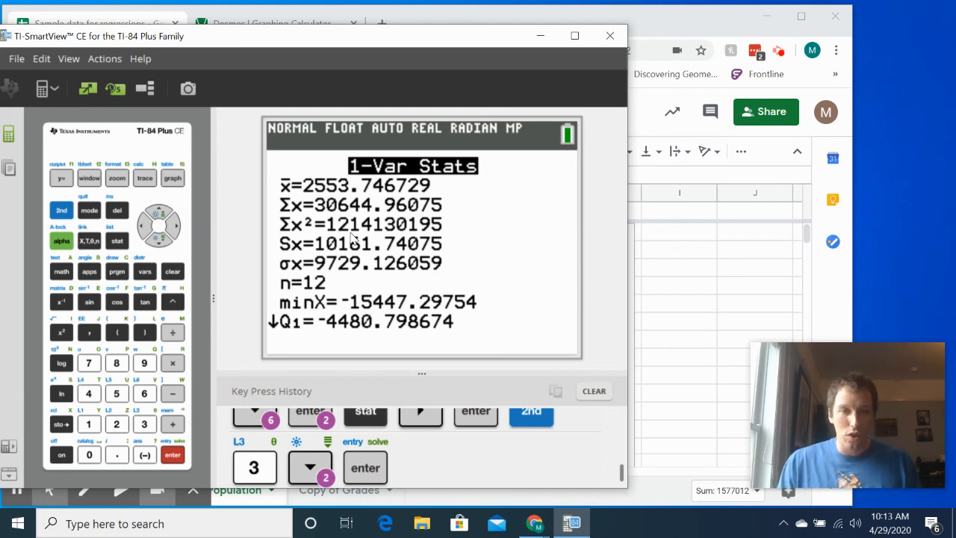
- Switch back to the Sample data for regressions spreadsheet, uncover its sheet tabs and open the Grades sheet
left_click(749, 279)
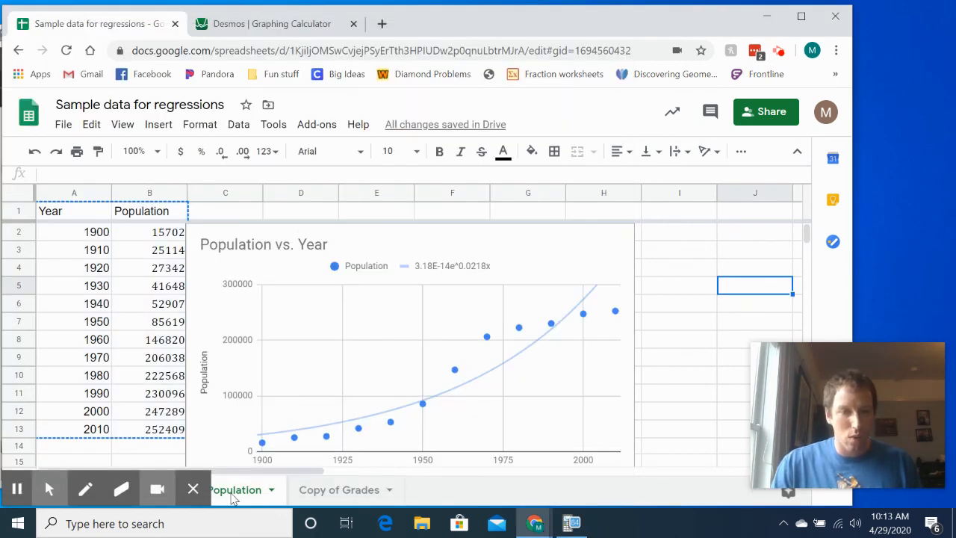
left_click(192, 489)
left_click(123, 489)
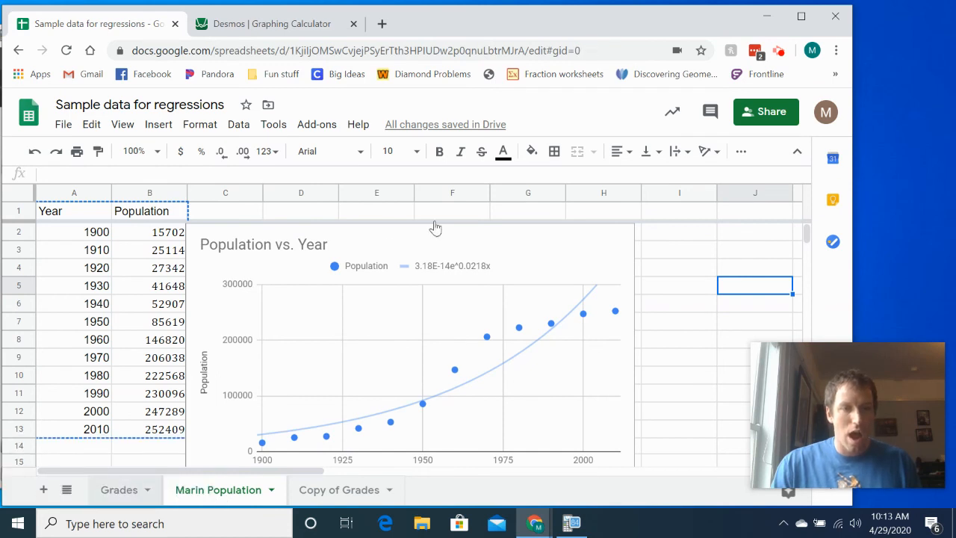